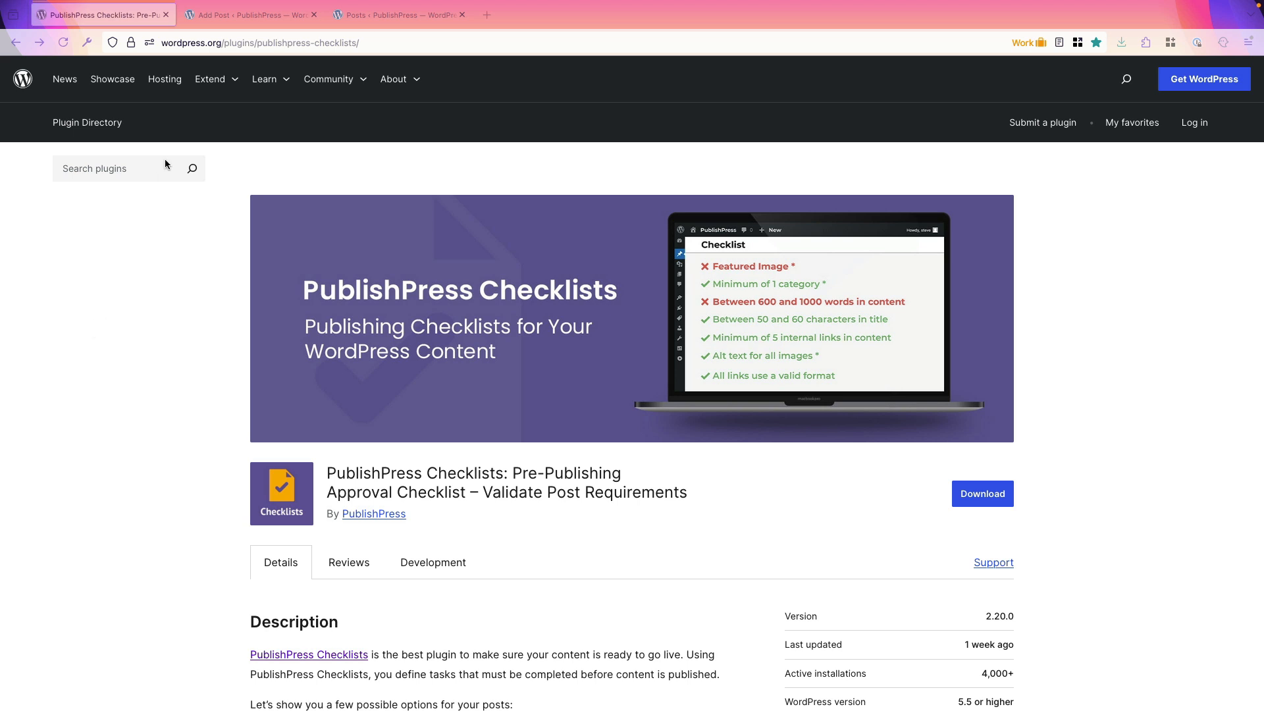
# Try to publish the About WordPress draft, examine its outstanding checklist task, and return to the editor.
pyautogui.click(225, 20)
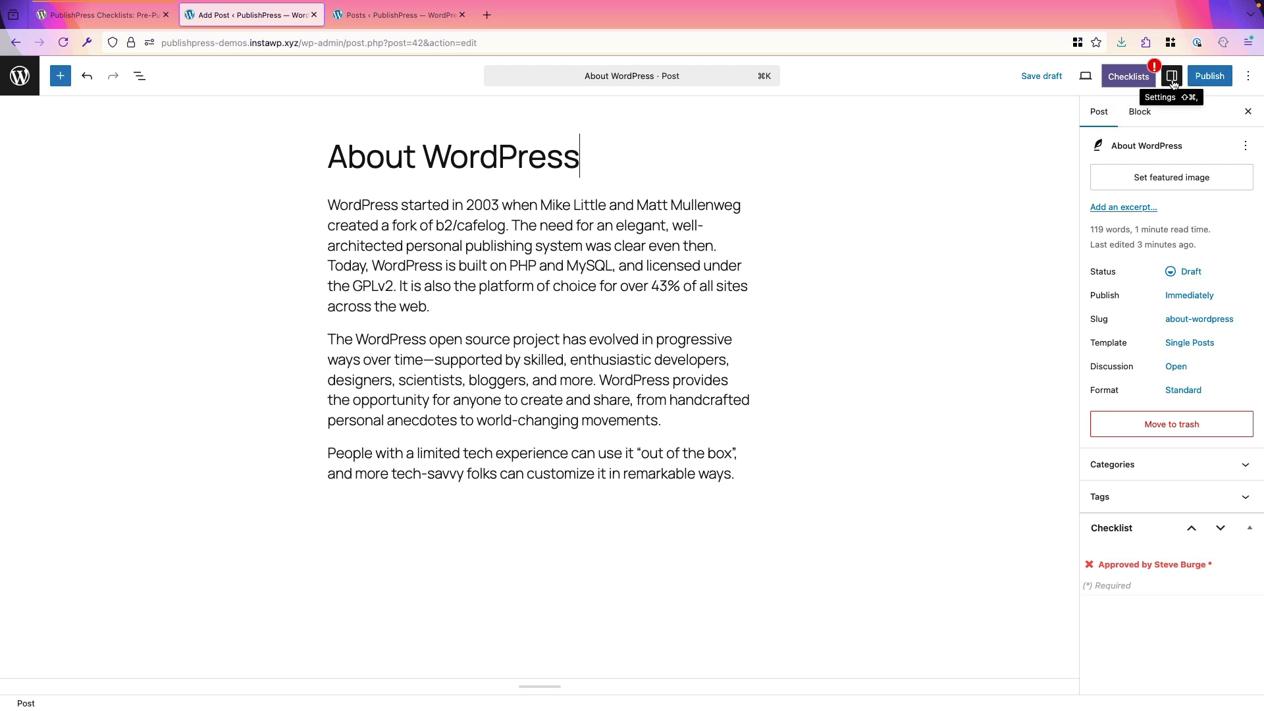
pyautogui.click(1201, 80)
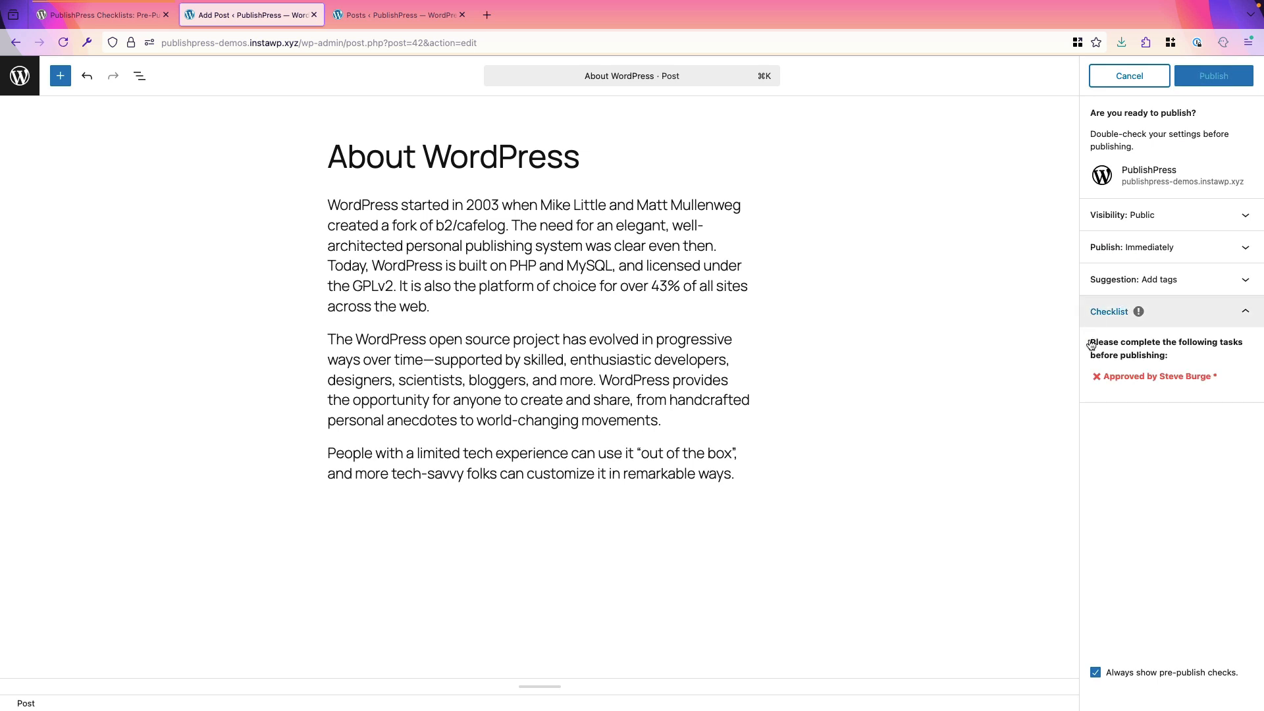
pyautogui.click(1098, 379)
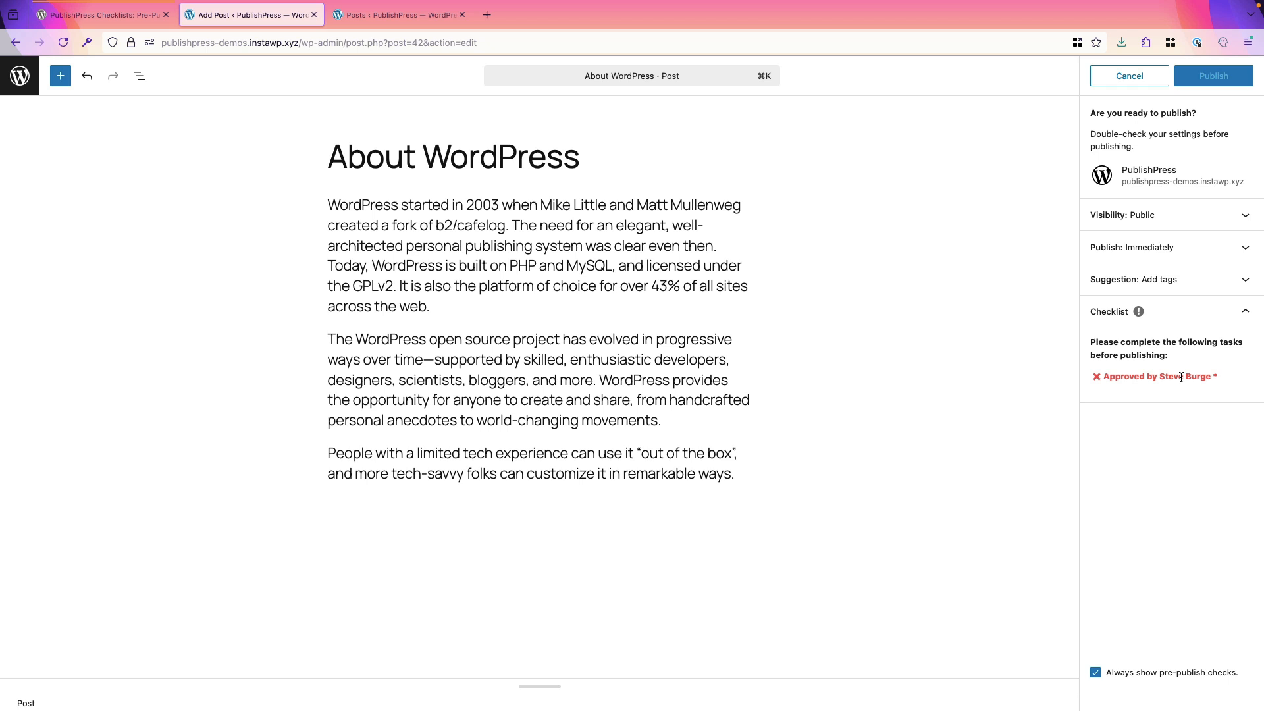
pyautogui.click(1110, 80)
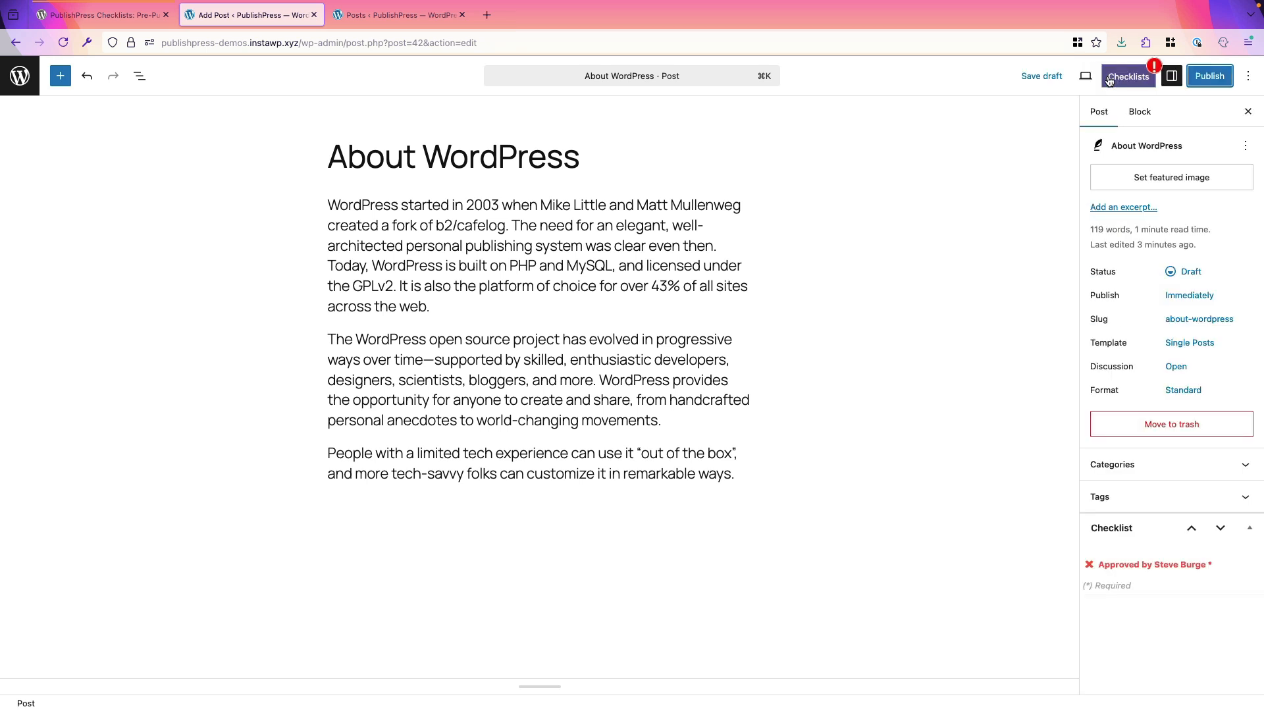
# Save the About WordPress draft and switch from the test author account back to the administrator account.
pyautogui.click(1041, 77)
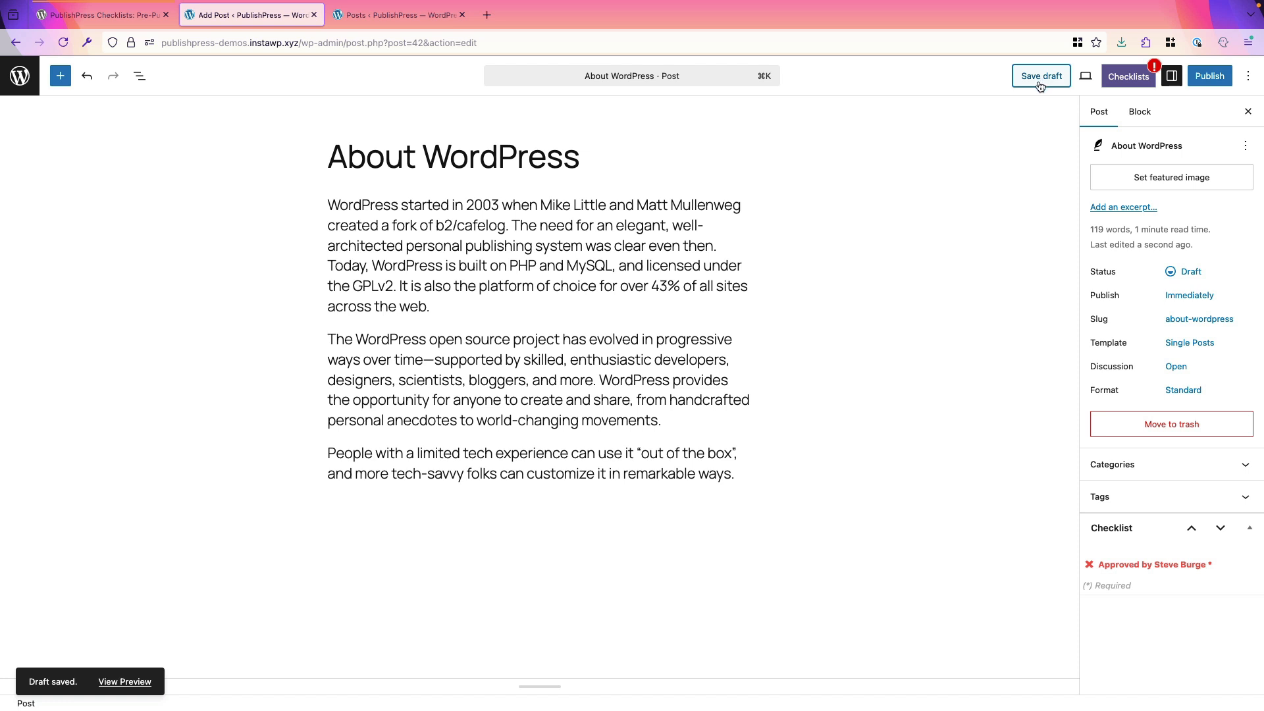
pyautogui.click(27, 87)
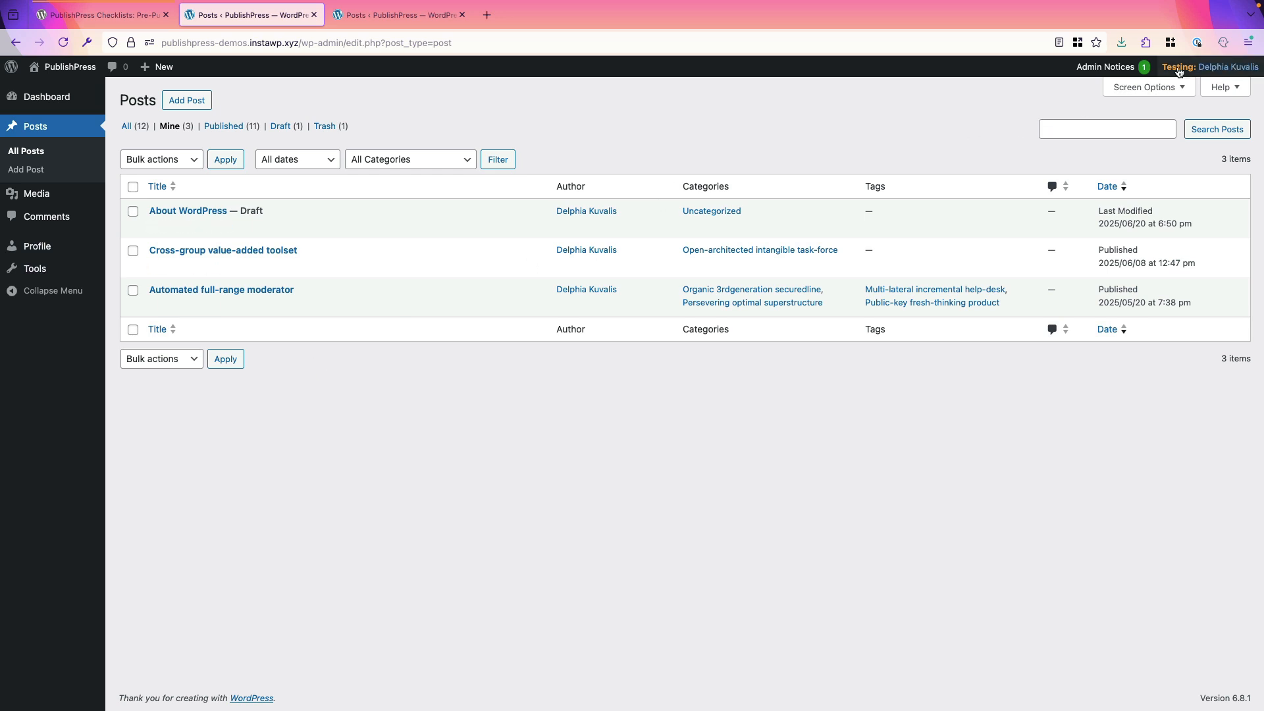
pyautogui.moveTo(1179, 71)
pyautogui.click(1151, 160)
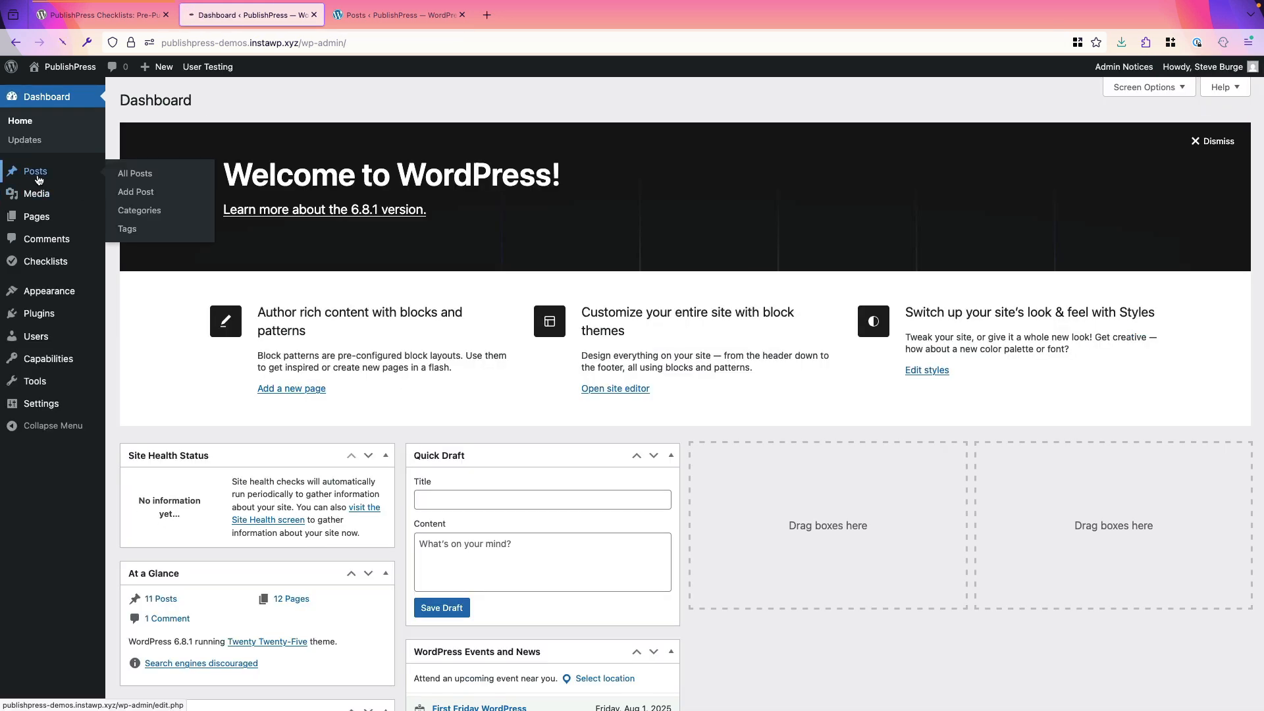
# Display the approval tasks in the checklist configuration for posts.
pyautogui.click(38, 179)
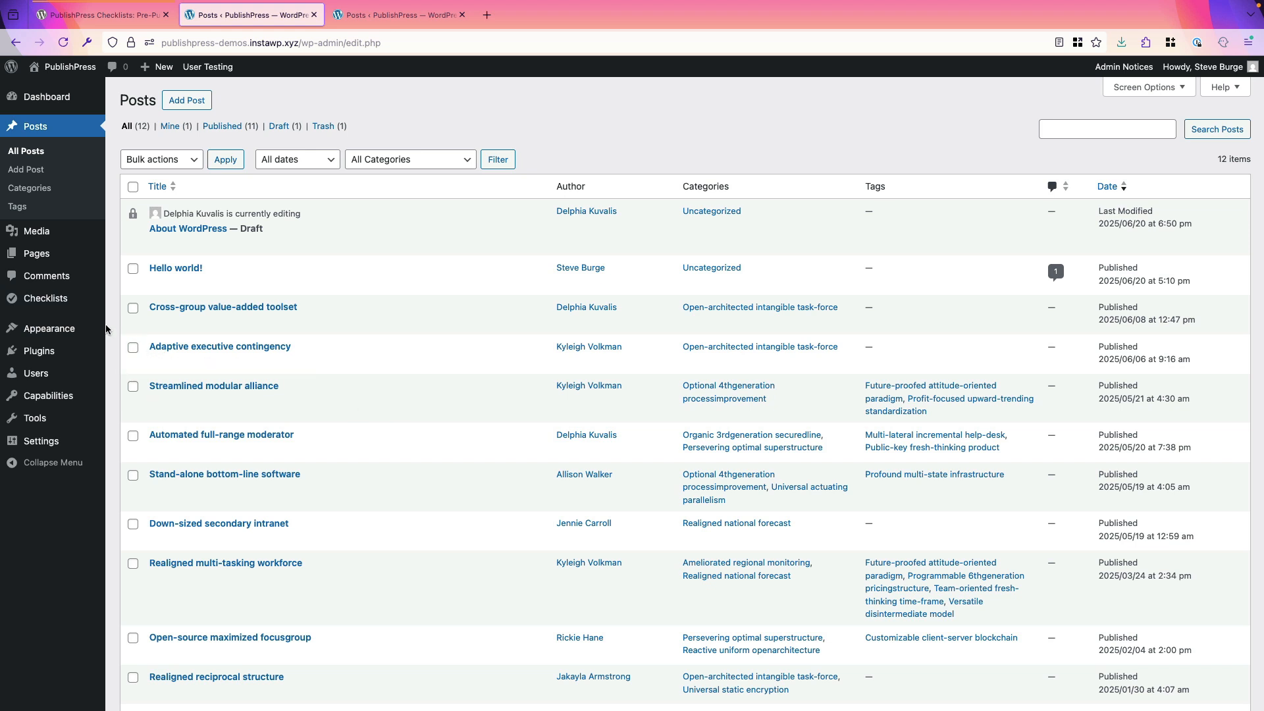
pyautogui.moveTo(57, 310)
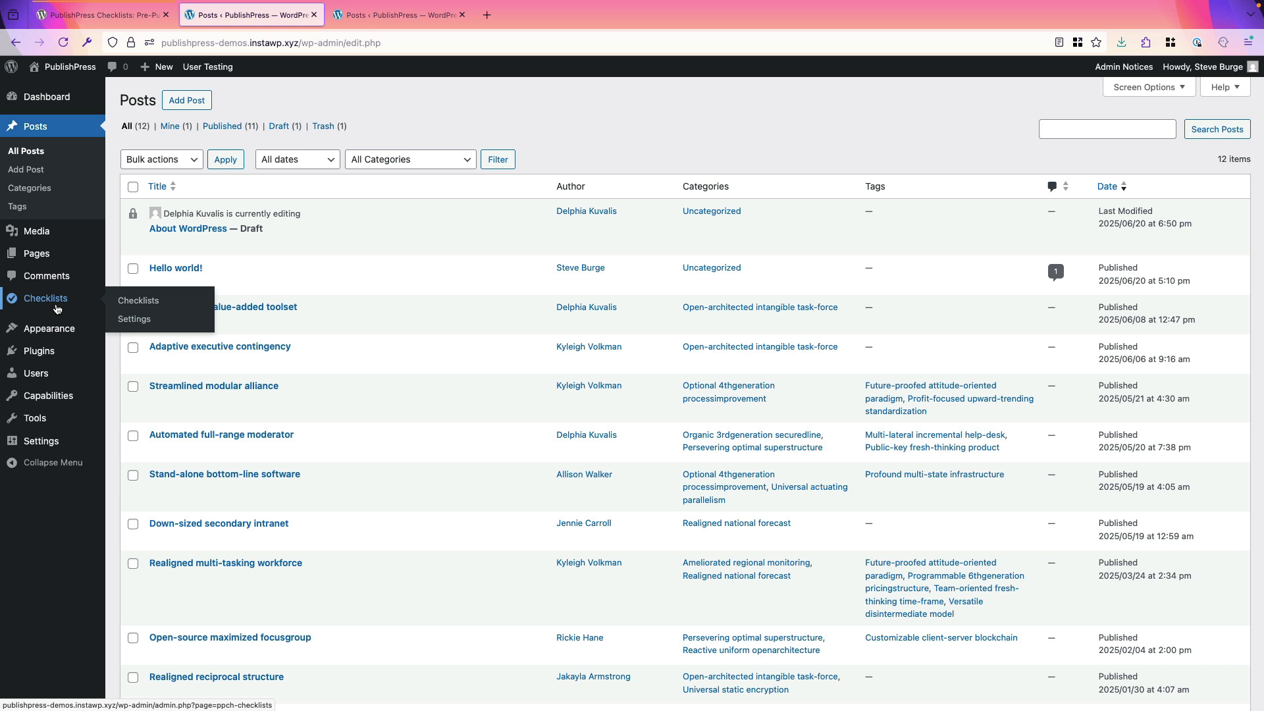
pyautogui.click(125, 304)
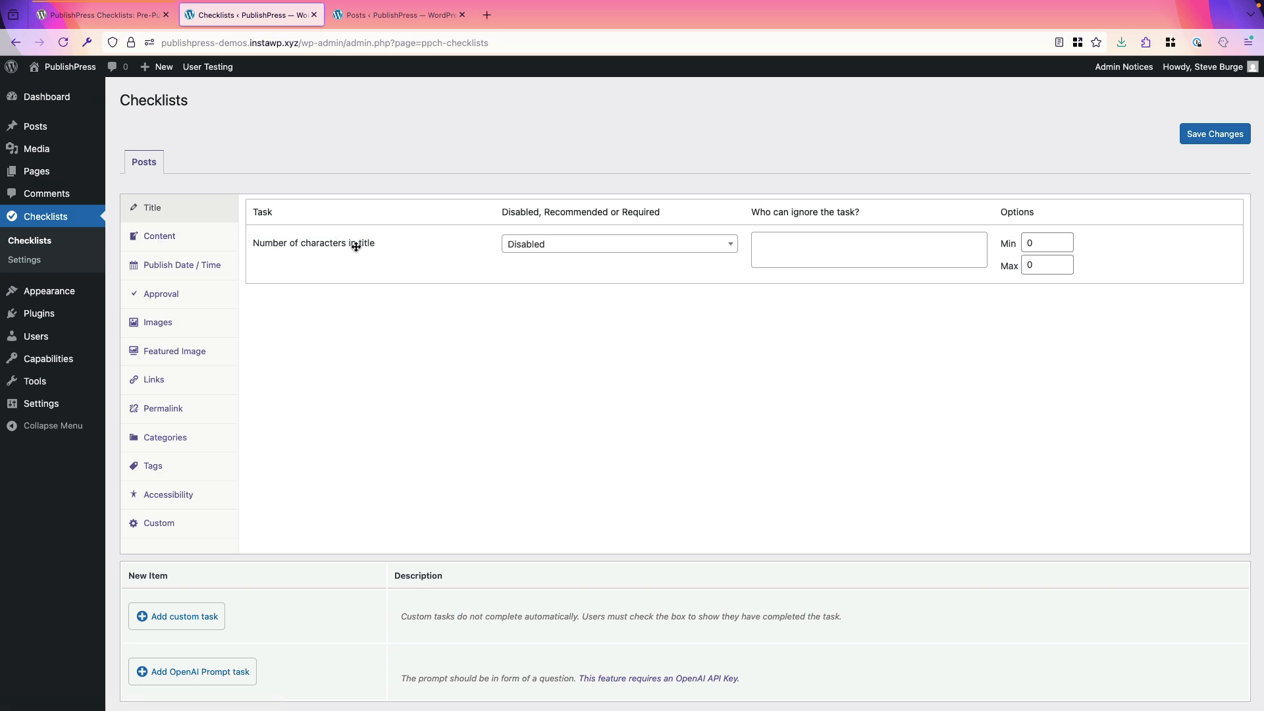
pyautogui.click(168, 243)
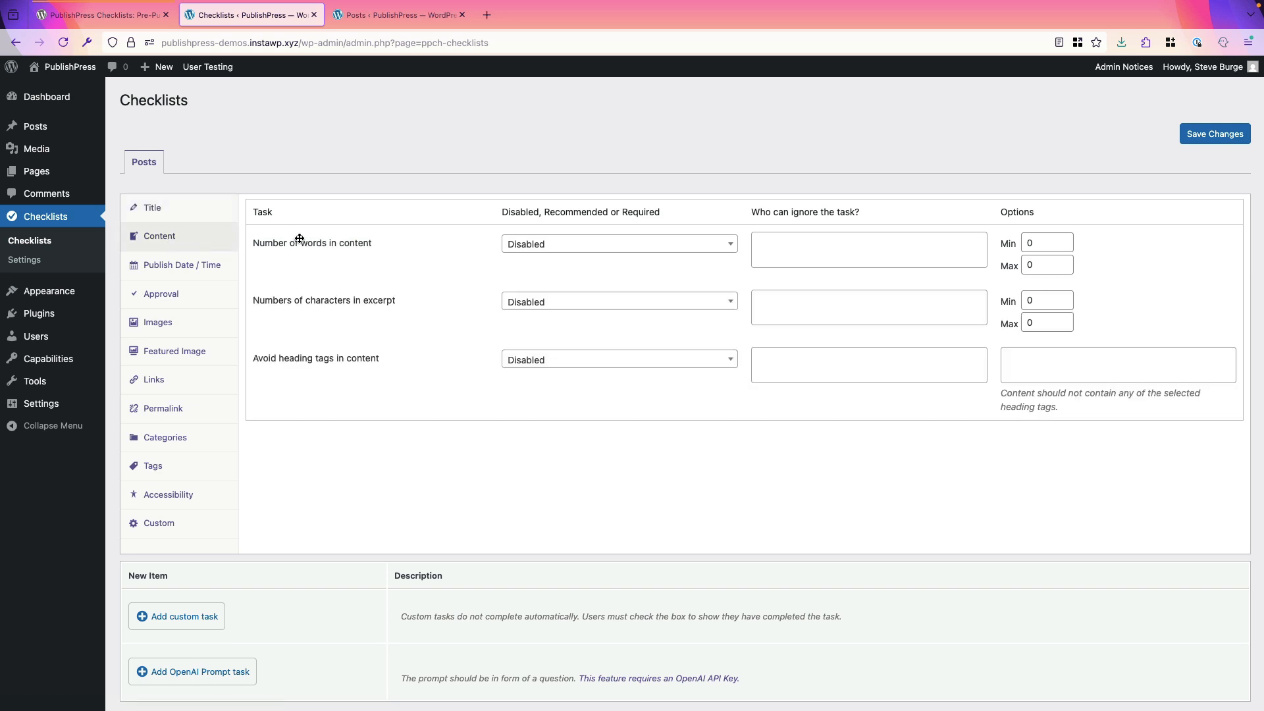
pyautogui.click(165, 300)
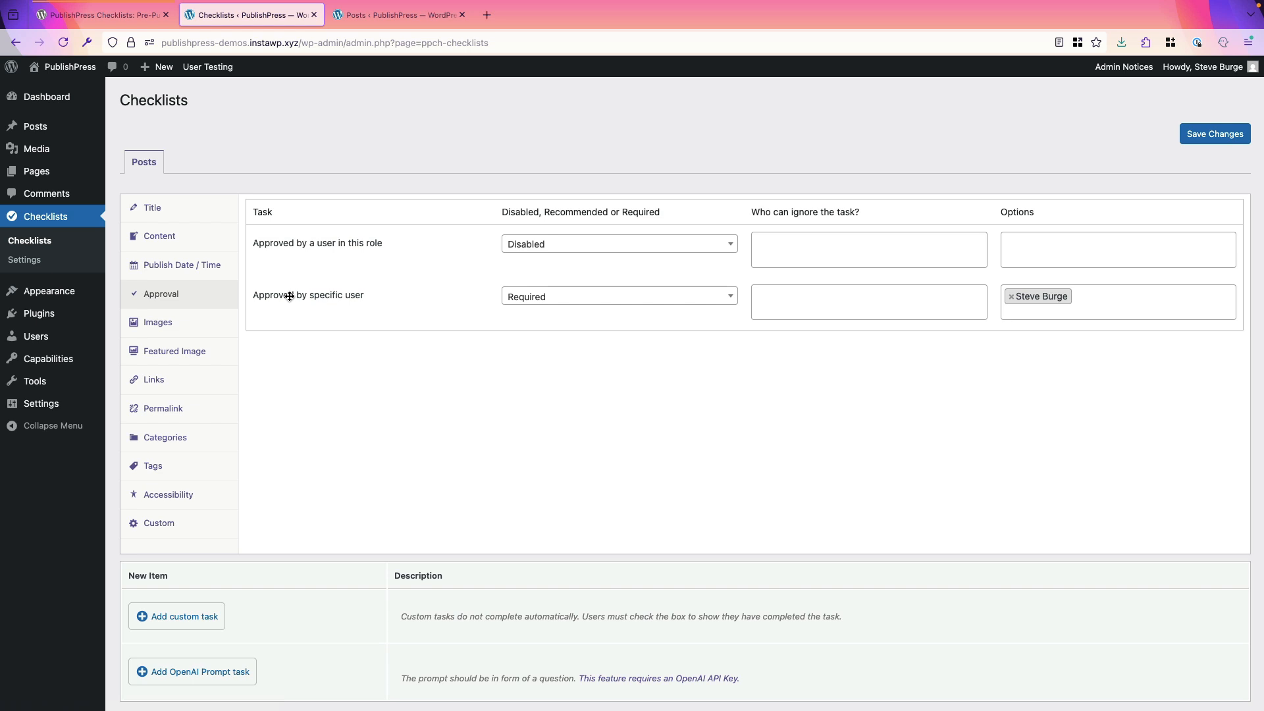
# Set the "Approved by specific user" task to Required with the administrator as the only approver, and save the checklist changes.
pyautogui.click(520, 302)
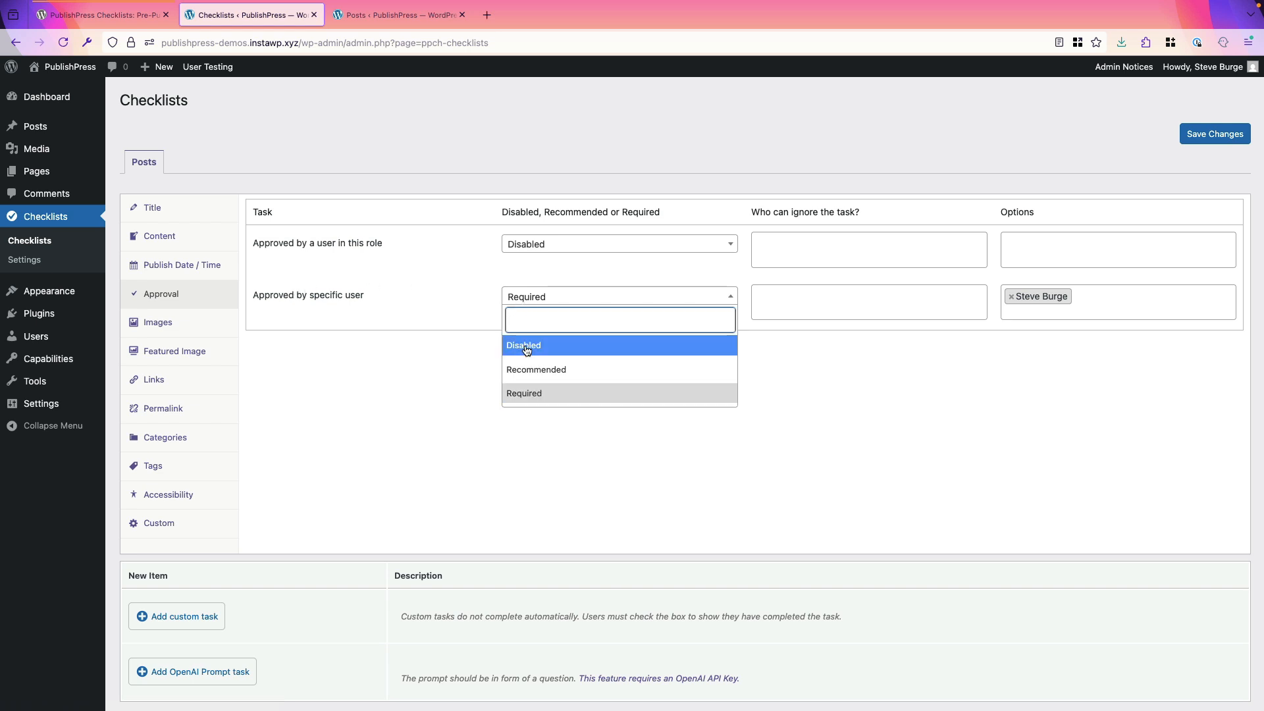
pyautogui.click(532, 395)
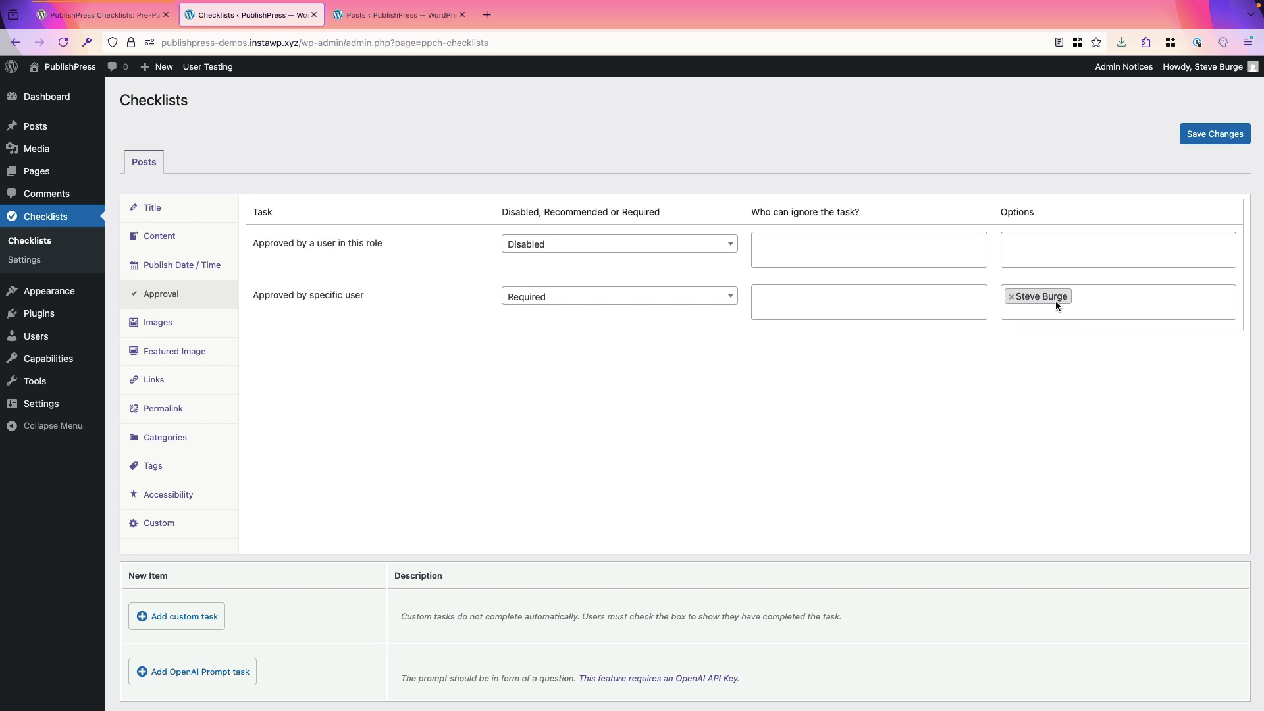
pyautogui.click(1090, 304)
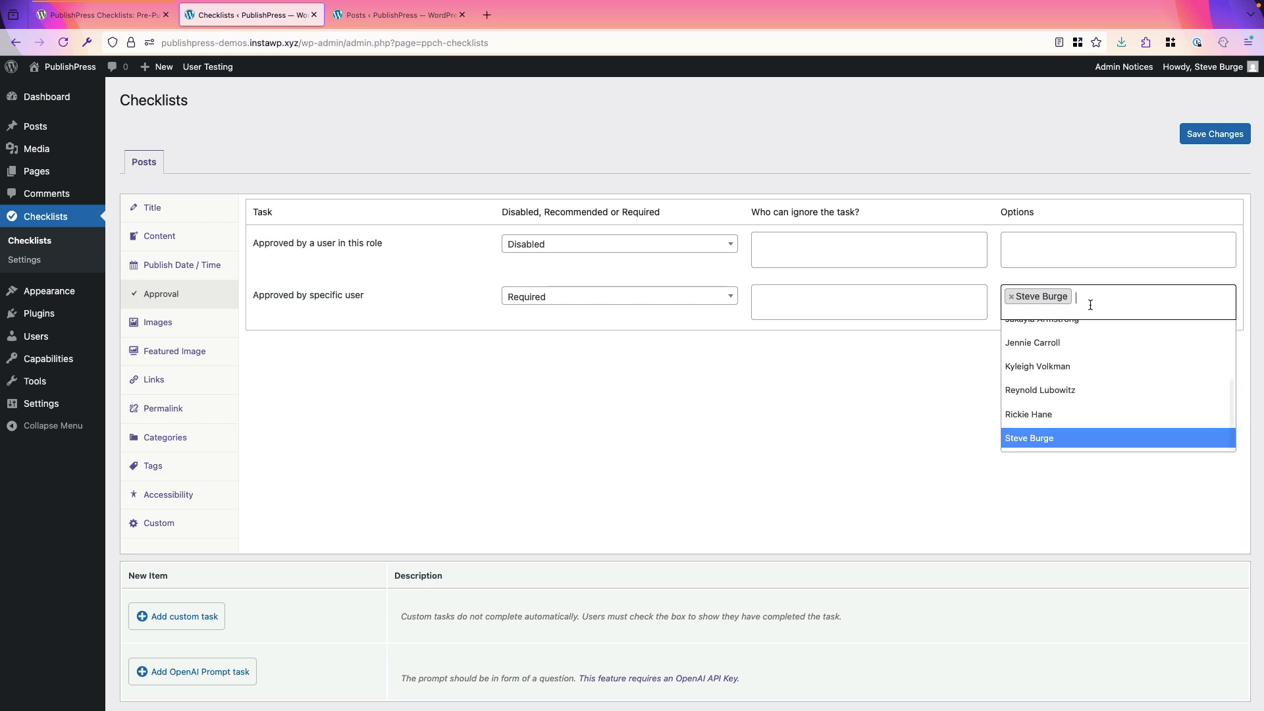
pyautogui.click(1082, 395)
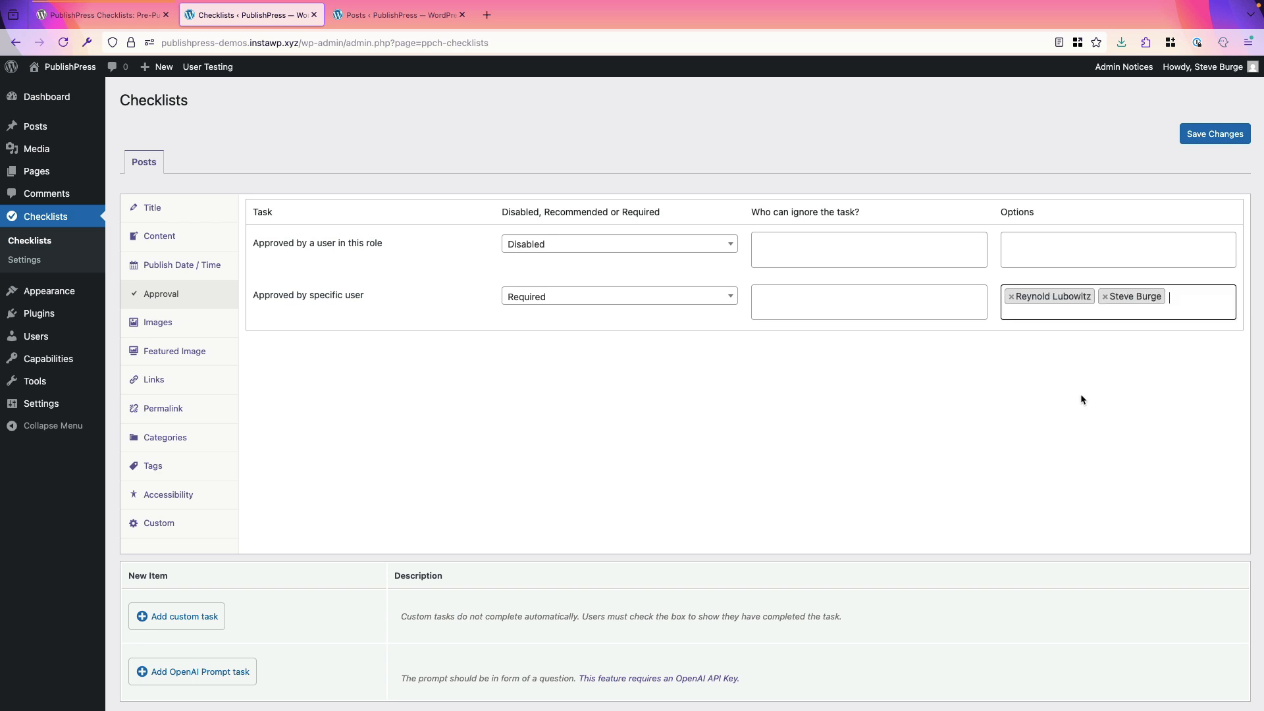
pyautogui.click(1012, 298)
pyautogui.click(1175, 153)
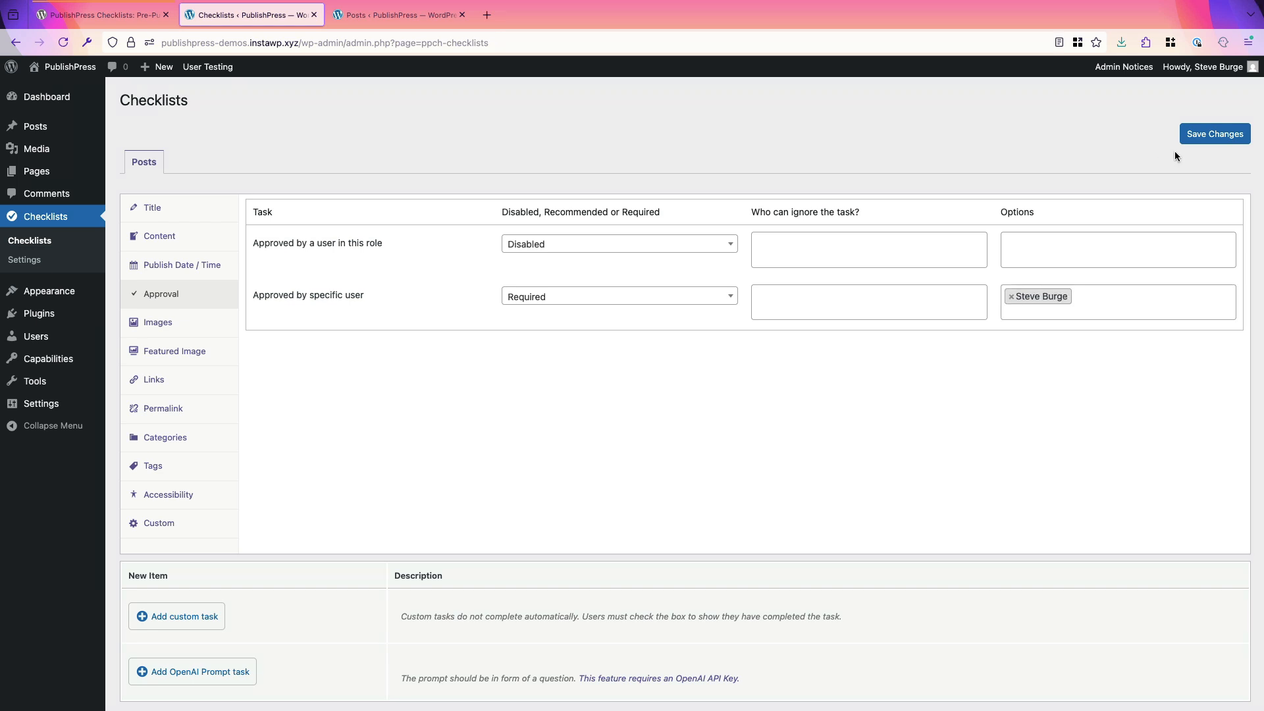
pyautogui.click(1214, 141)
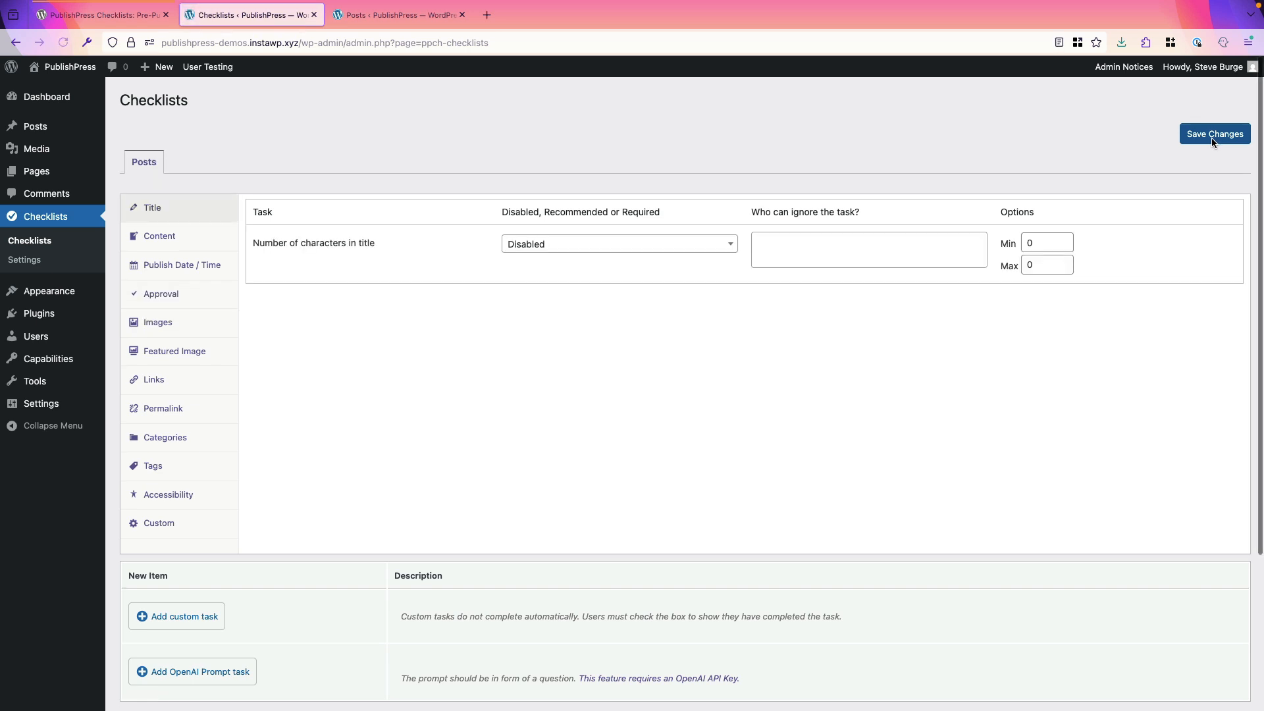
# Open the About WordPress draft for editing, mark its approval task as completed, and save the draft.
pyautogui.click(35, 128)
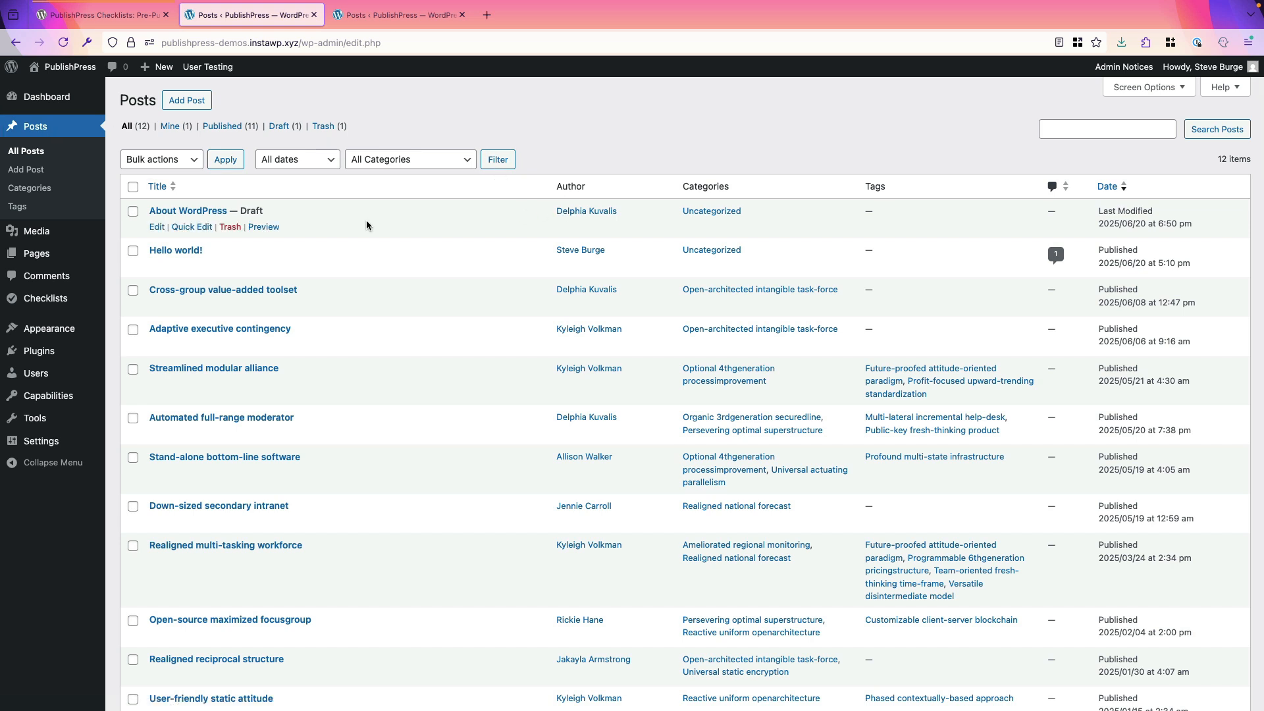
pyautogui.click(159, 226)
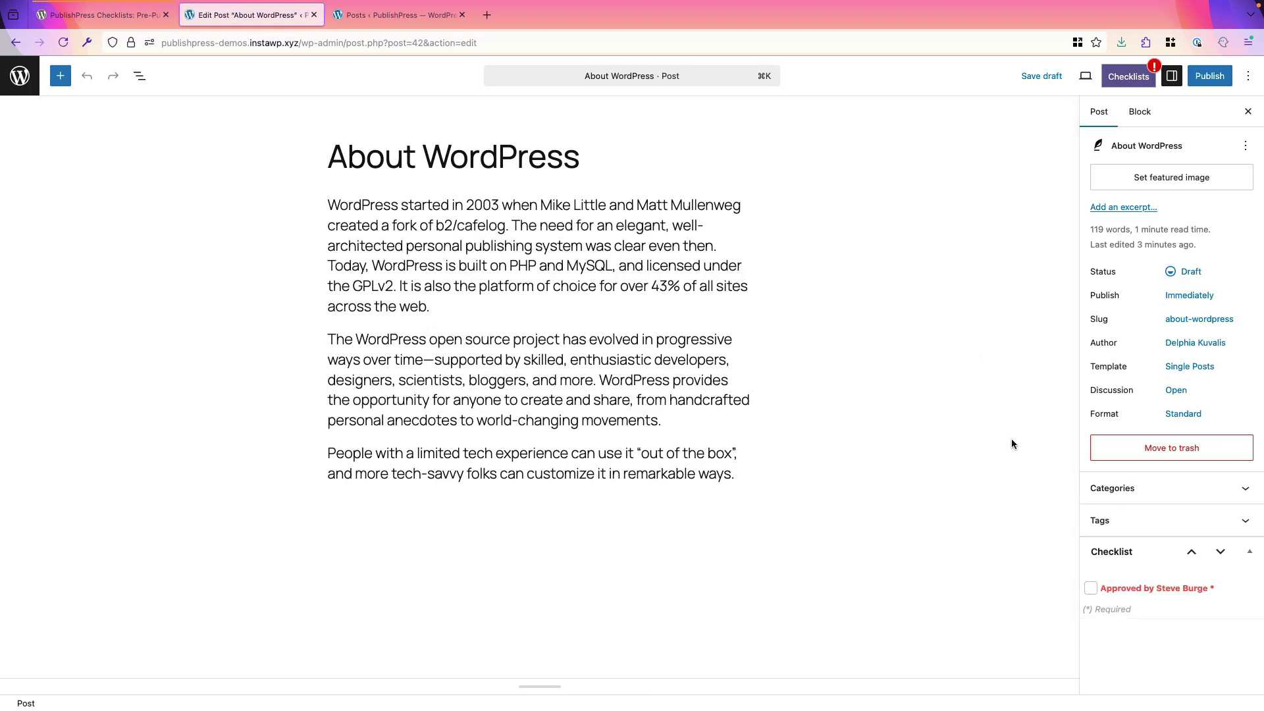
pyautogui.click(1091, 590)
pyautogui.click(1041, 81)
pyautogui.moveTo(831, 16)
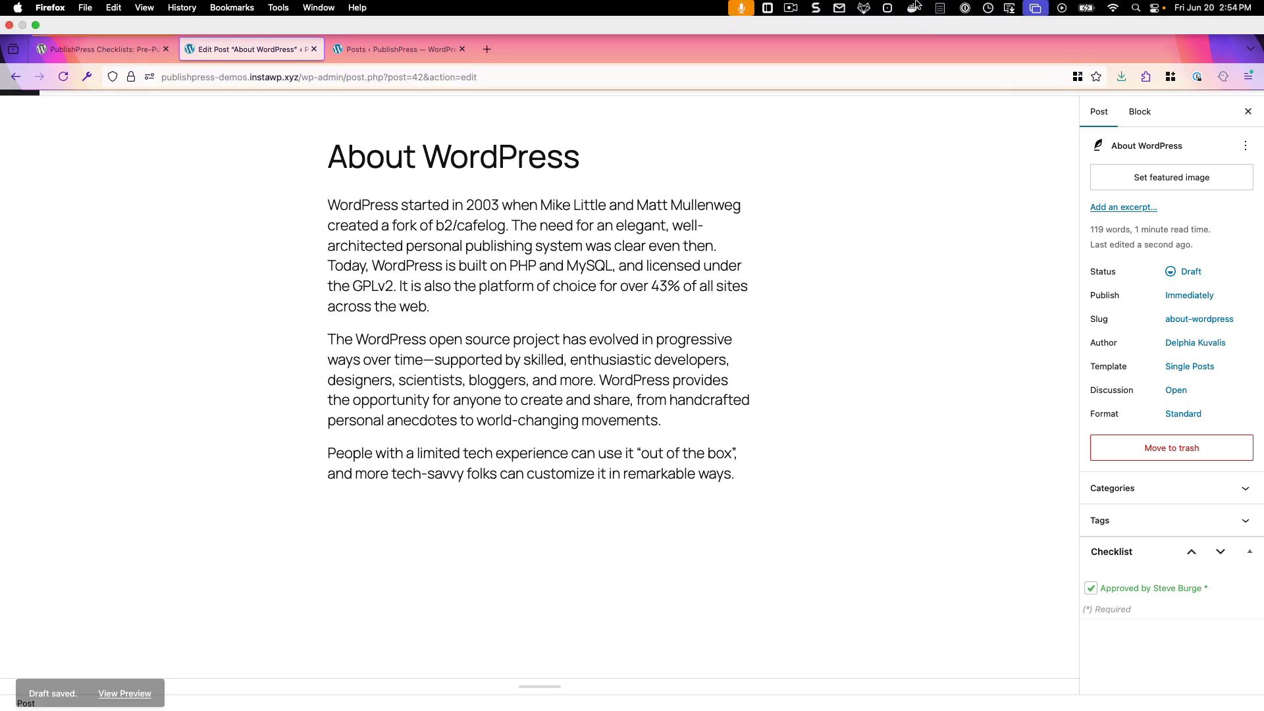
pyautogui.click(794, 9)
pyautogui.click(794, 43)
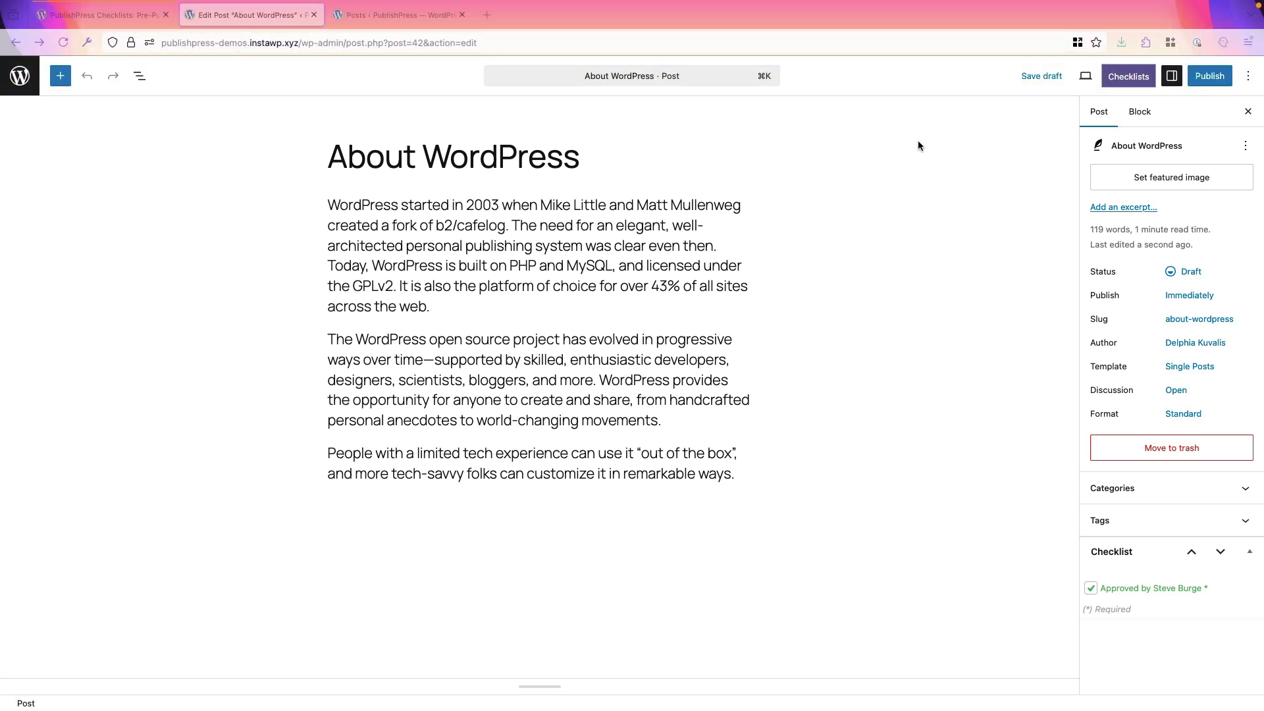
# Leave the editor and start a user test session as the author of the About WordPress draft.
pyautogui.click(21, 85)
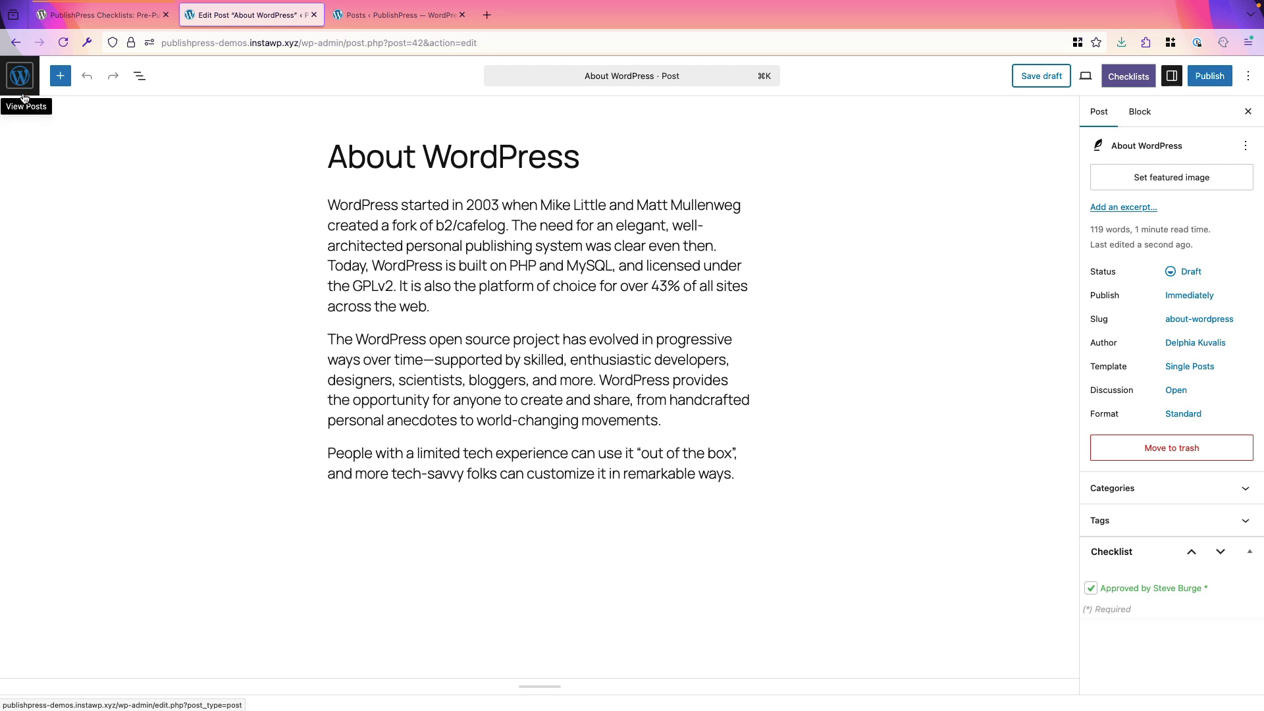
pyautogui.click(22, 98)
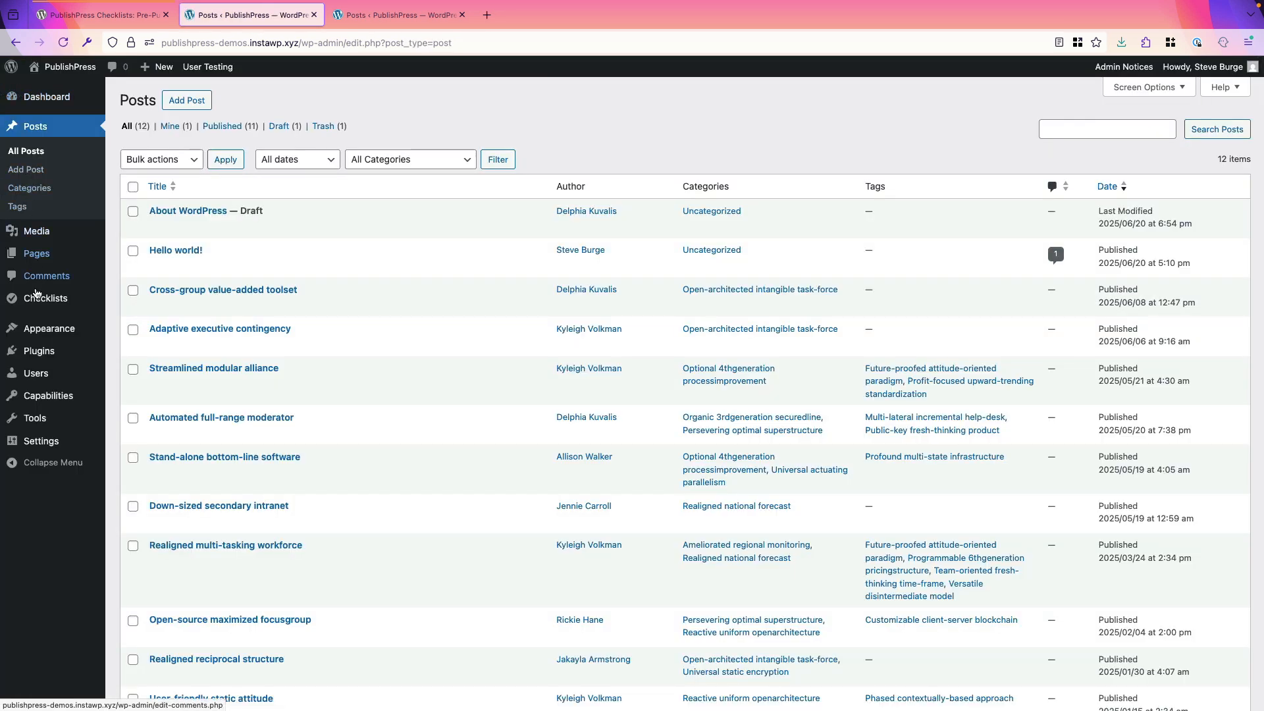
pyautogui.moveTo(50, 398)
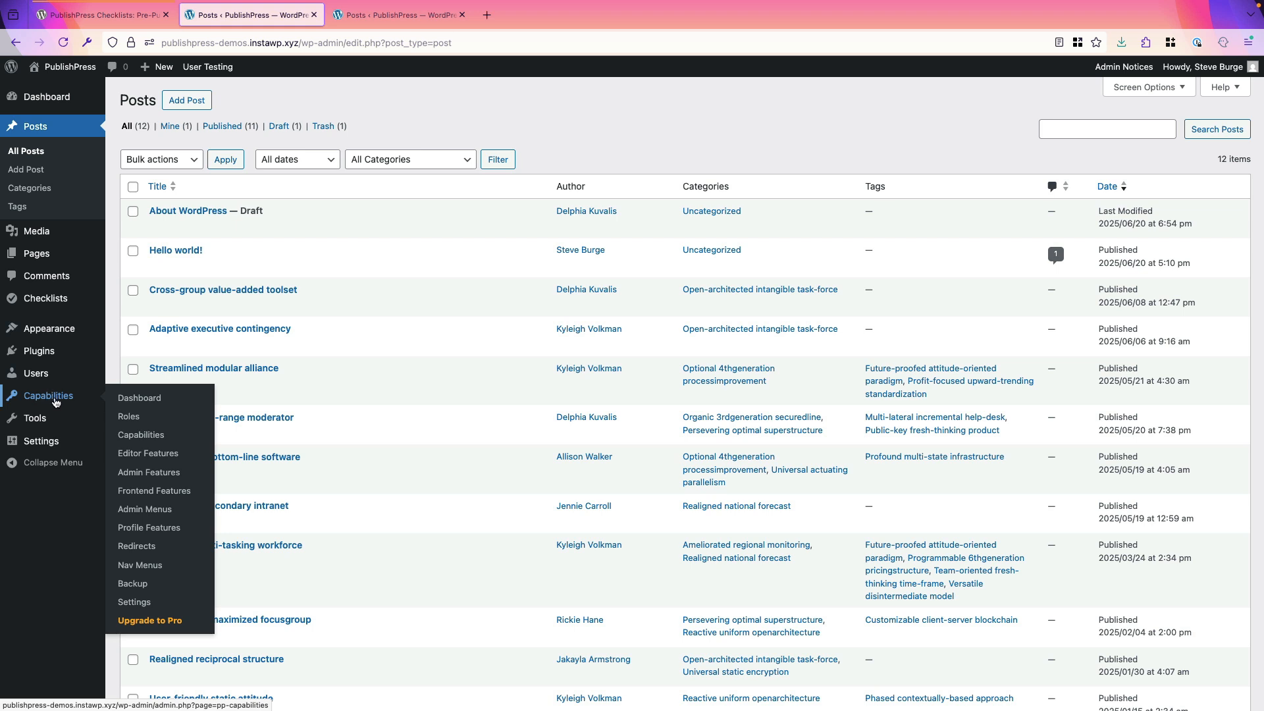
pyautogui.click(45, 382)
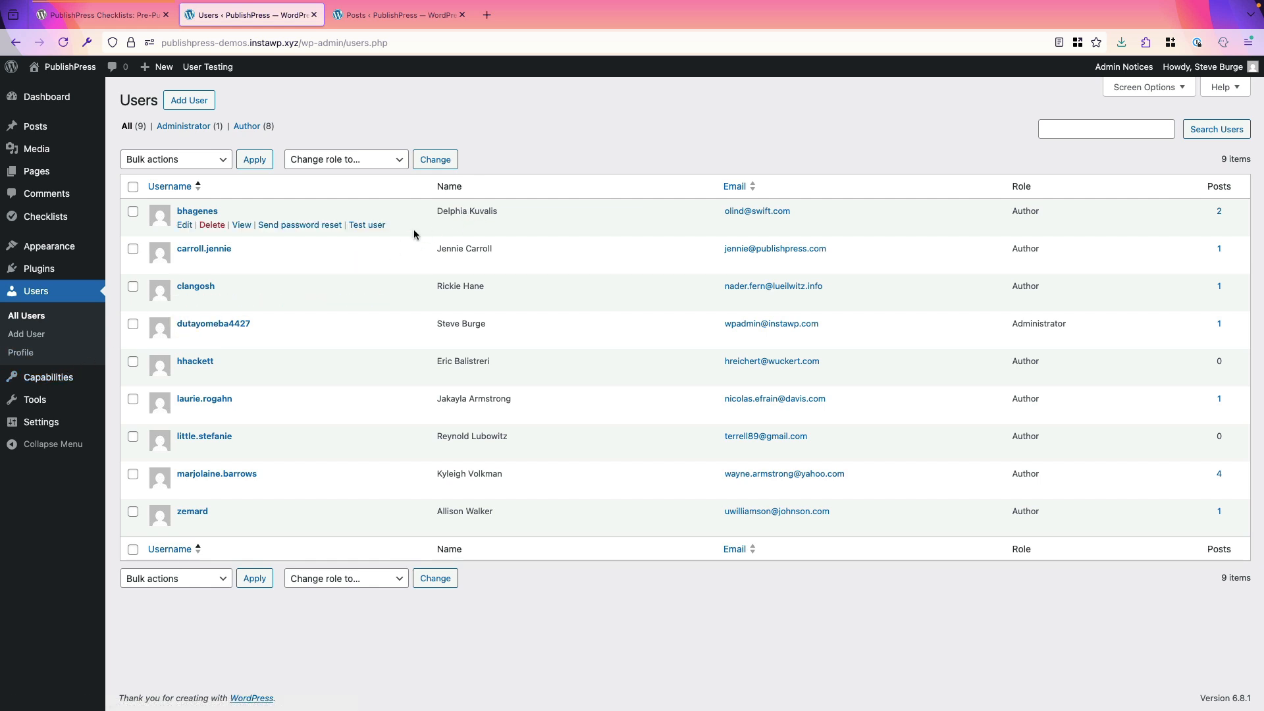
pyautogui.click(367, 227)
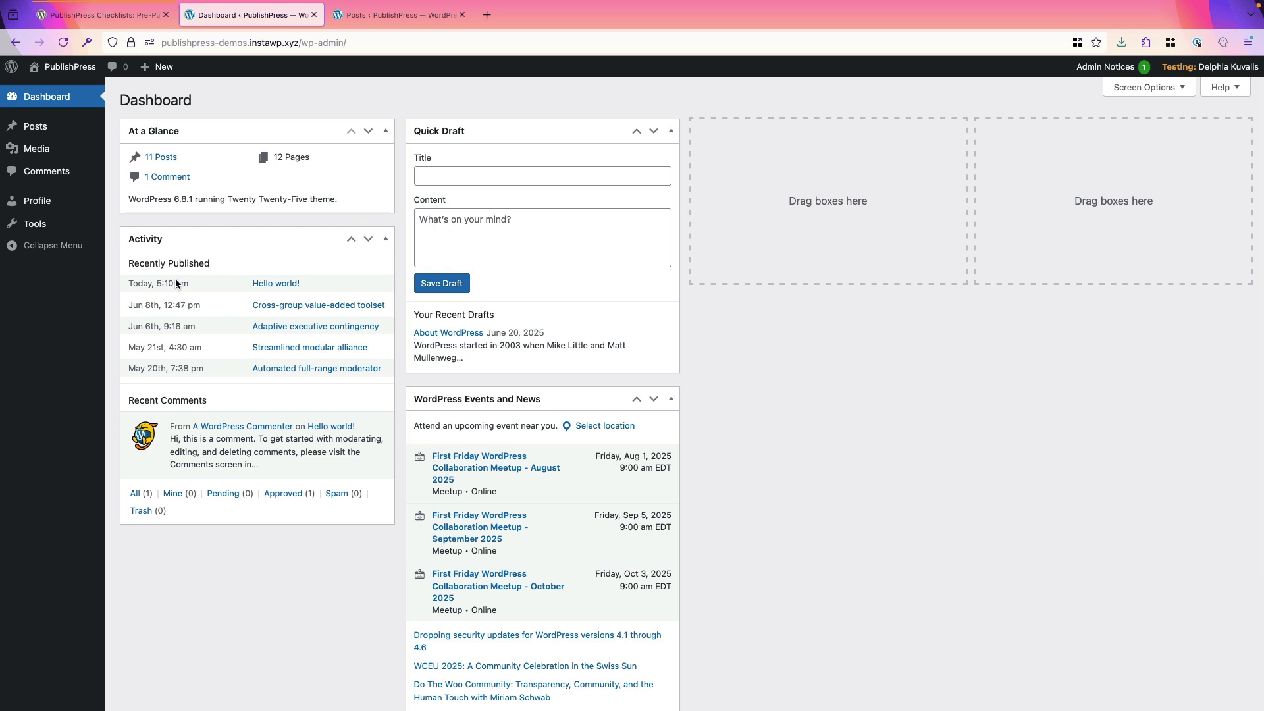
# Open the author's About WordPress draft and take over editing from the administrator.
pyautogui.click(40, 127)
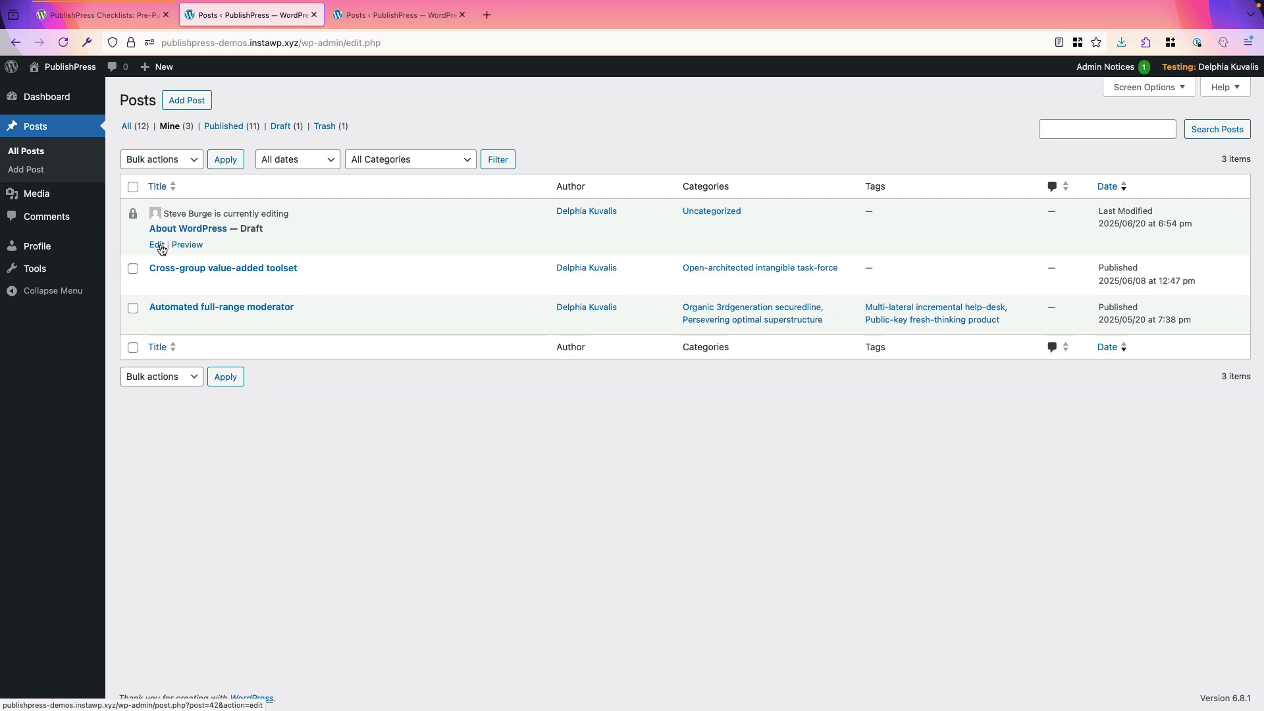
pyautogui.click(158, 245)
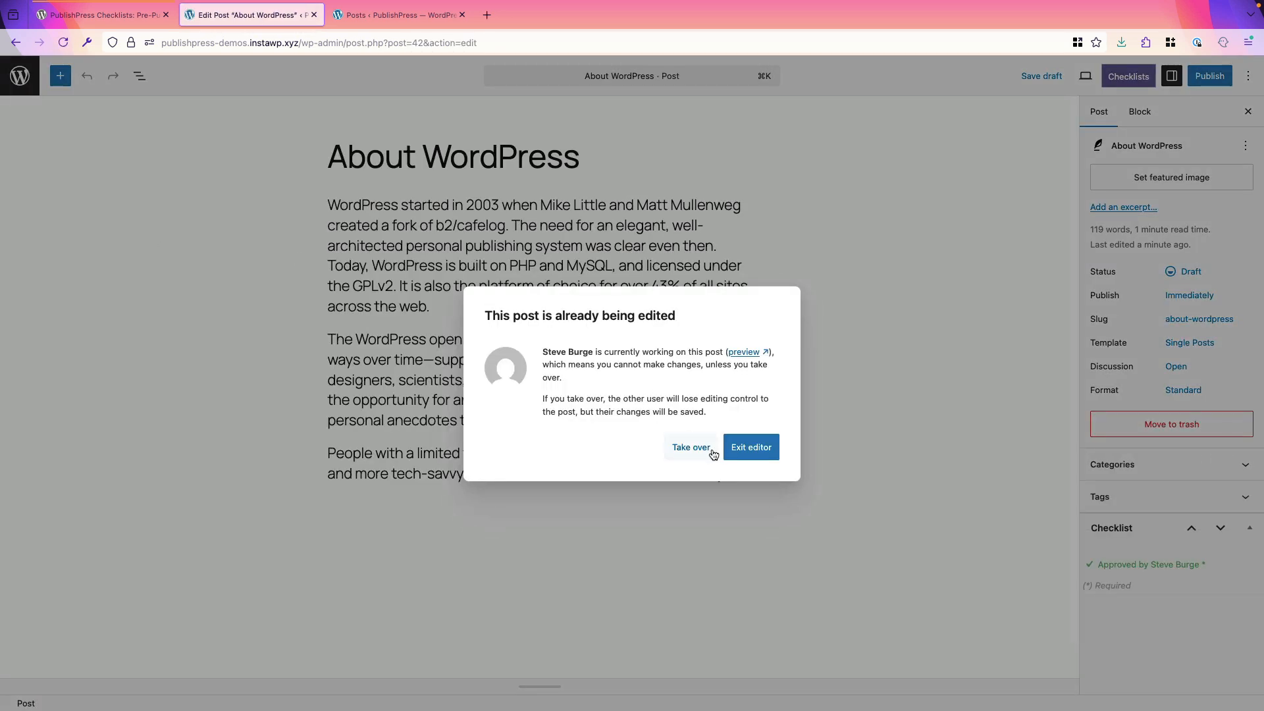
pyautogui.click(706, 455)
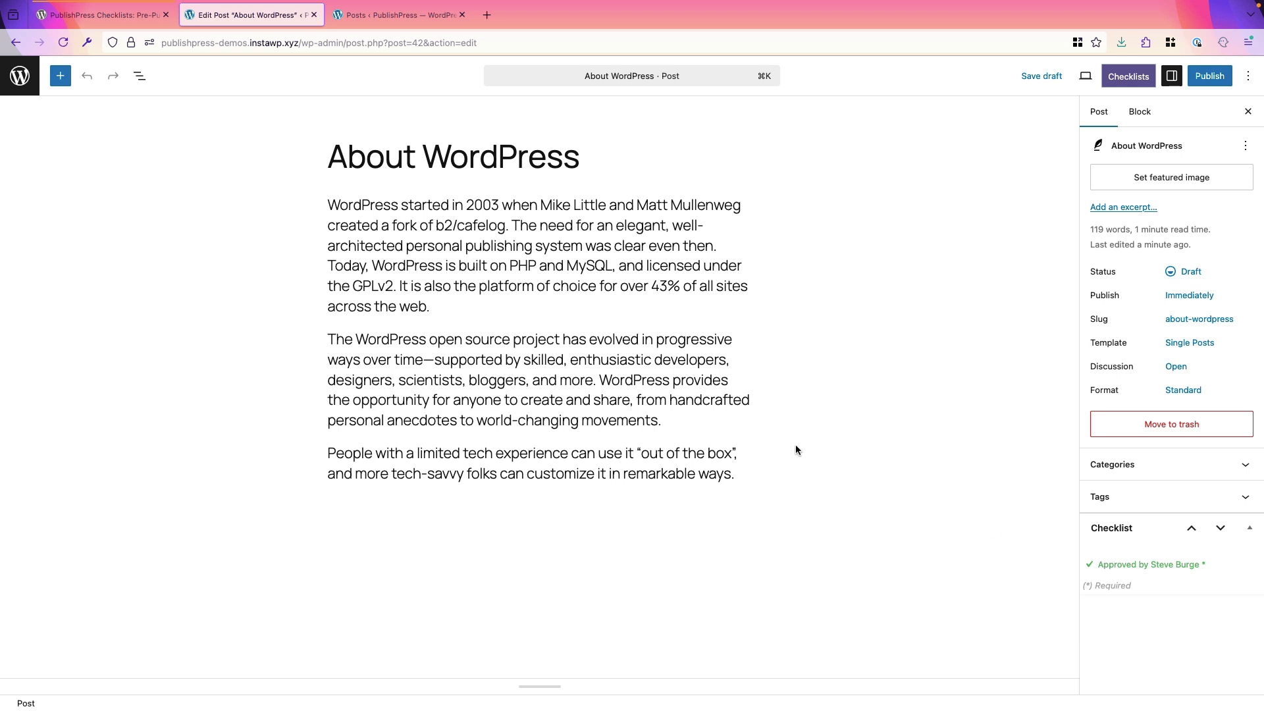
# Publish the approved About WordPress post and return to the posts list.
pyautogui.click(1207, 83)
pyautogui.click(1207, 83)
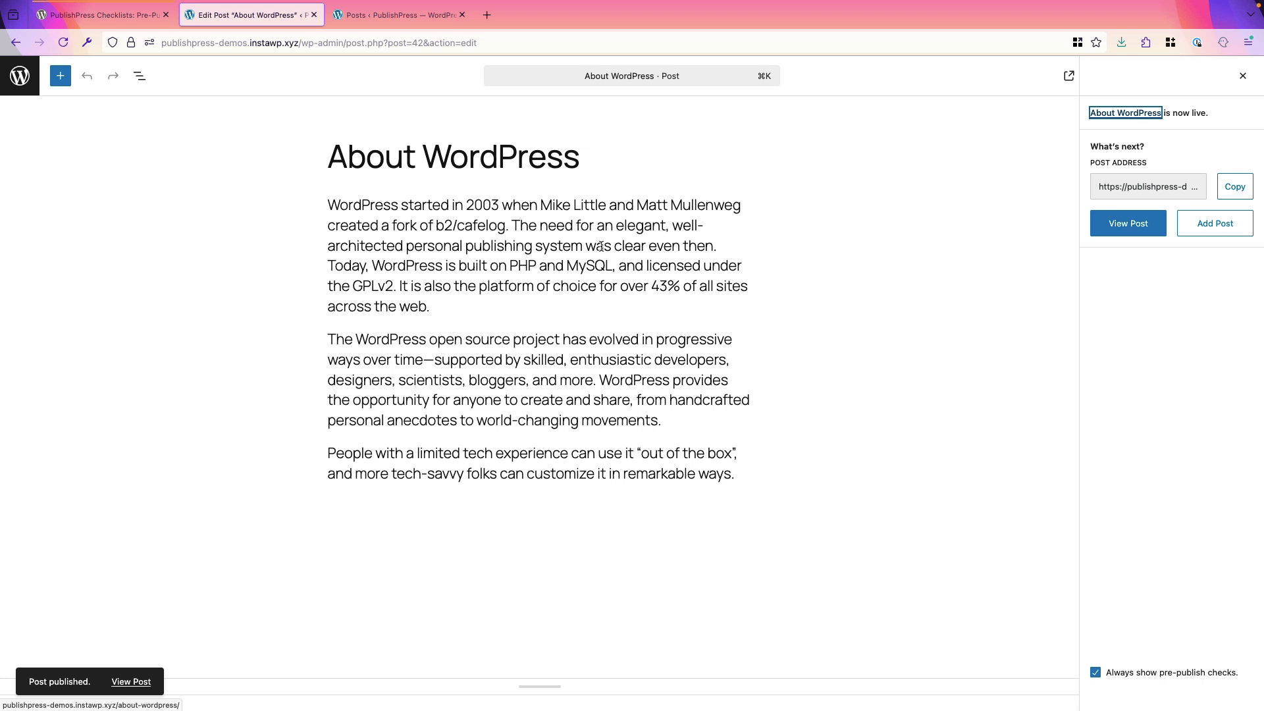
pyautogui.click(22, 79)
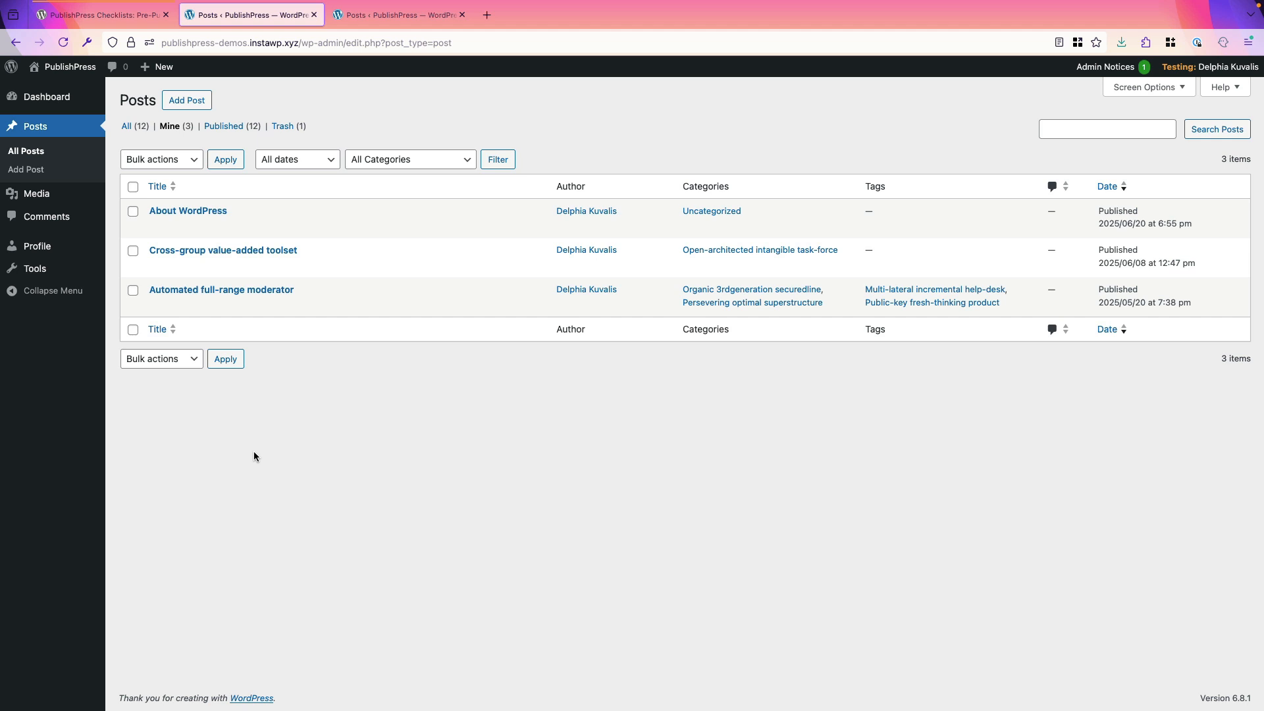
# Create a post titled "New Post" and show its checklist requirements.
pyautogui.click(185, 104)
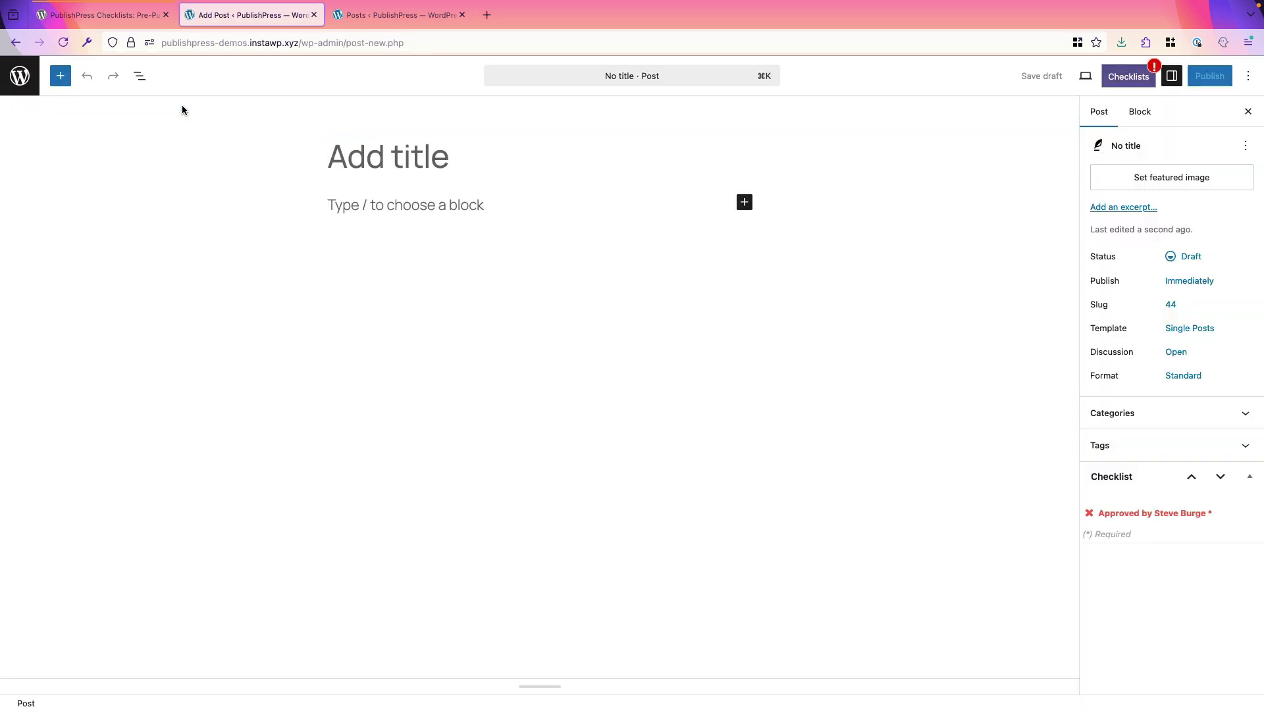
pyautogui.write('New Post')
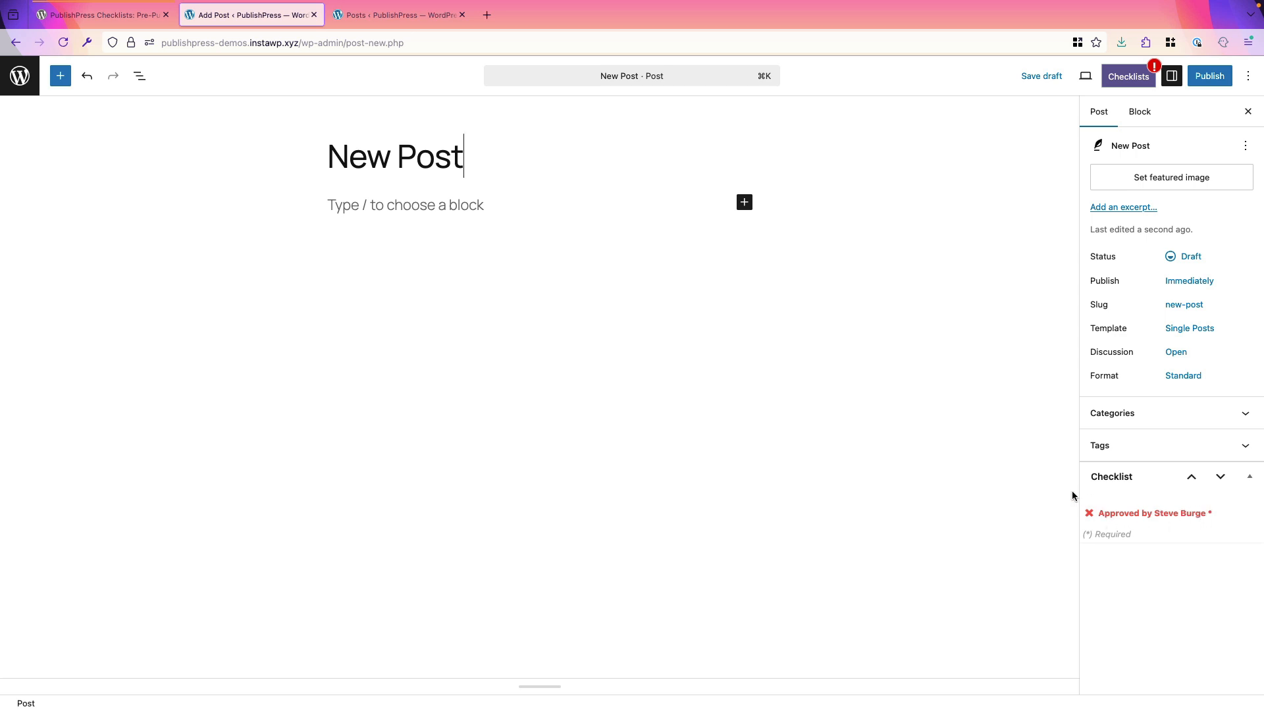
pyautogui.click(1127, 80)
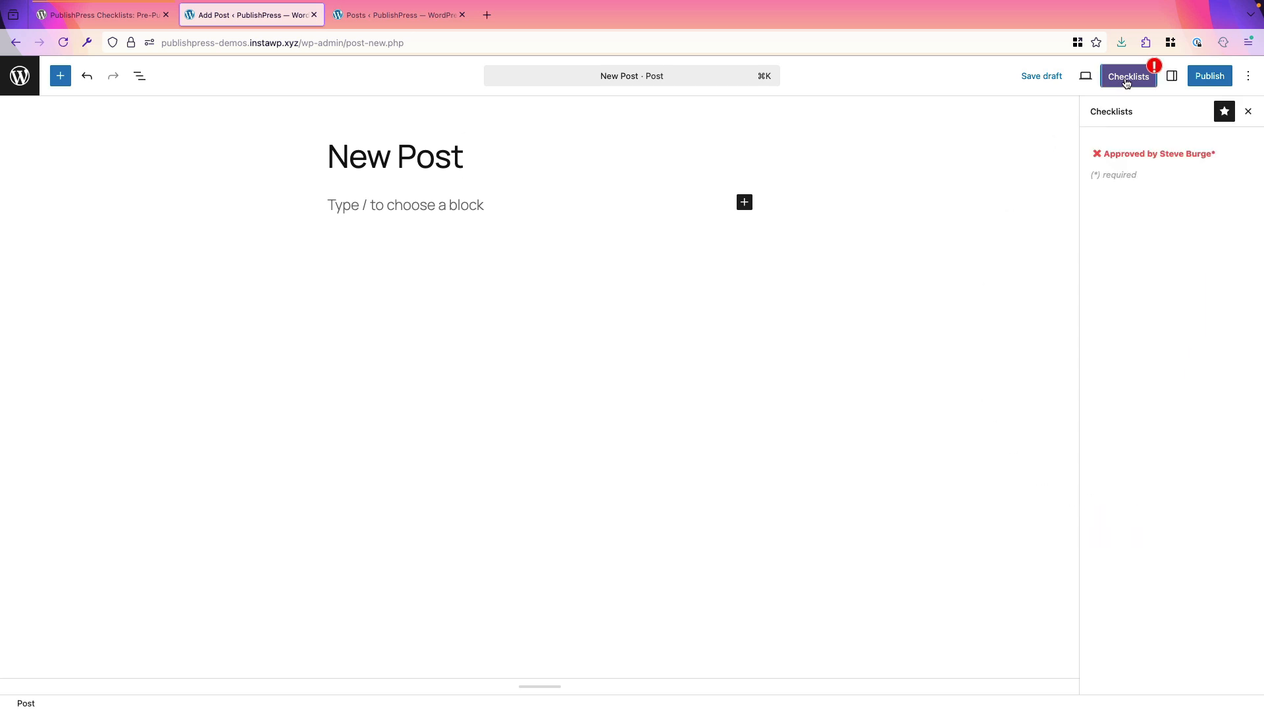
# Save New Post as a draft and switch from the test author back to the administrator view.
pyautogui.click(1043, 77)
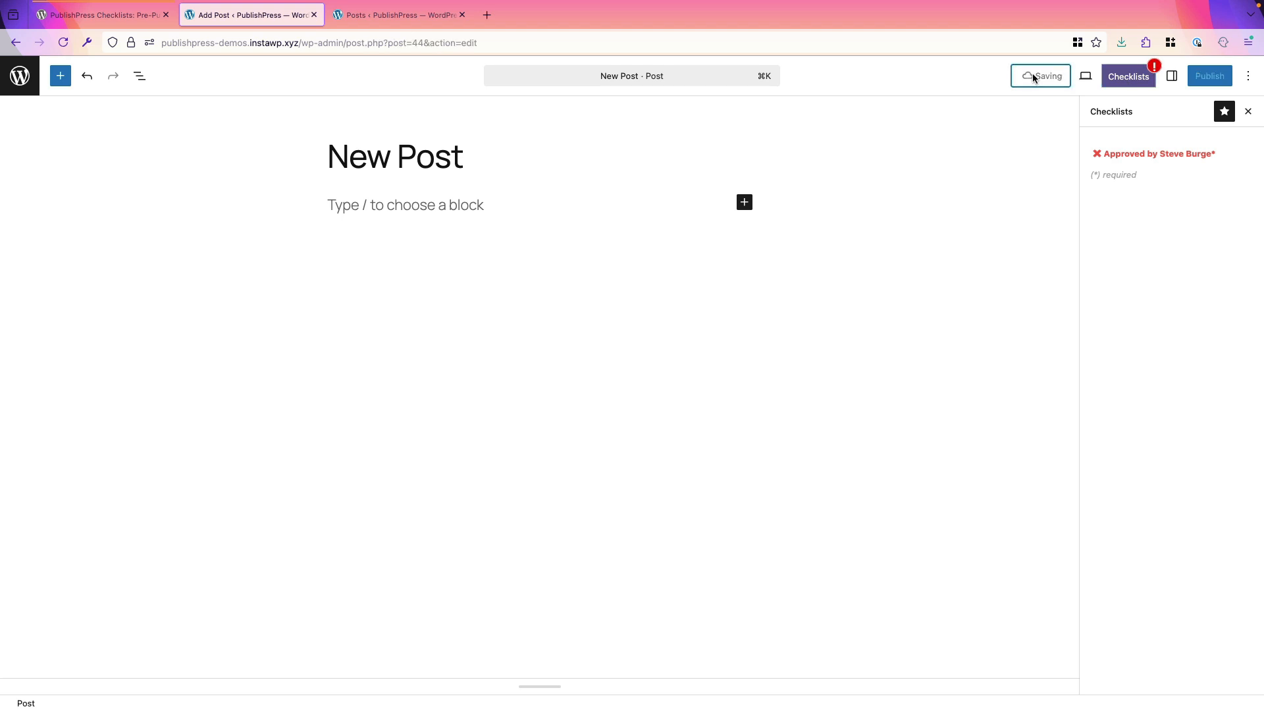
pyautogui.click(19, 76)
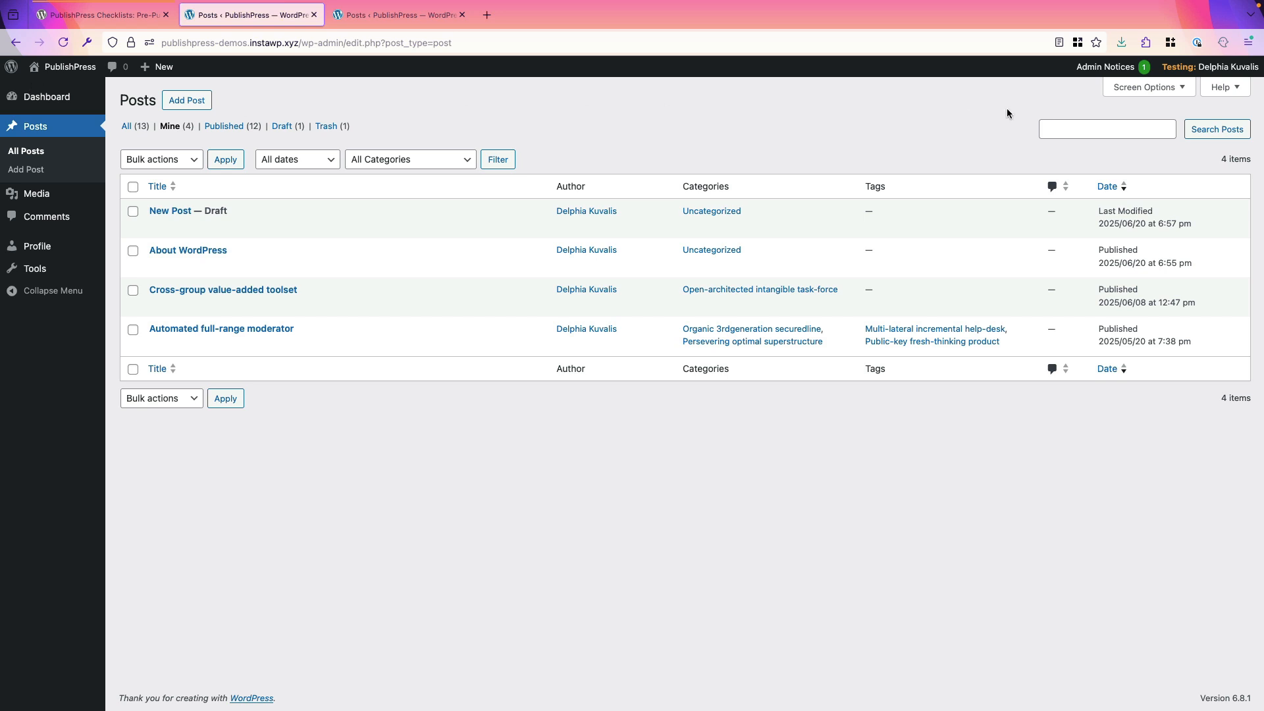
pyautogui.moveTo(1215, 71)
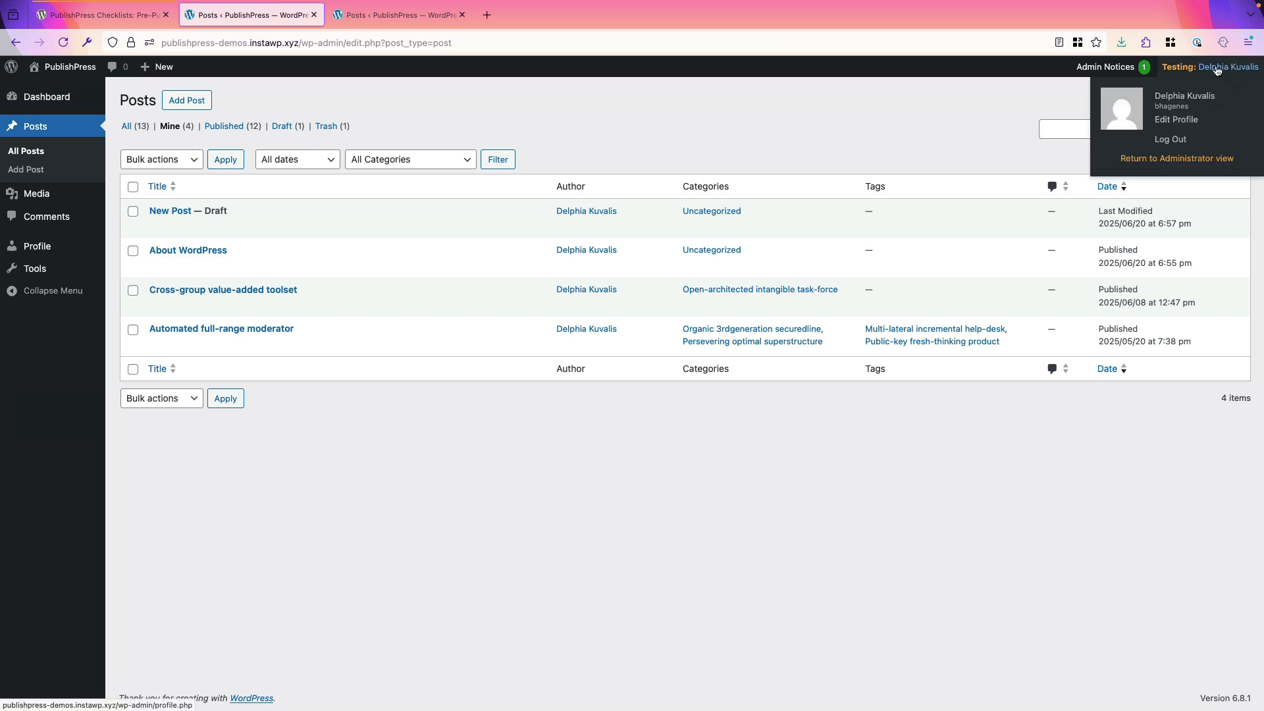
pyautogui.click(1155, 160)
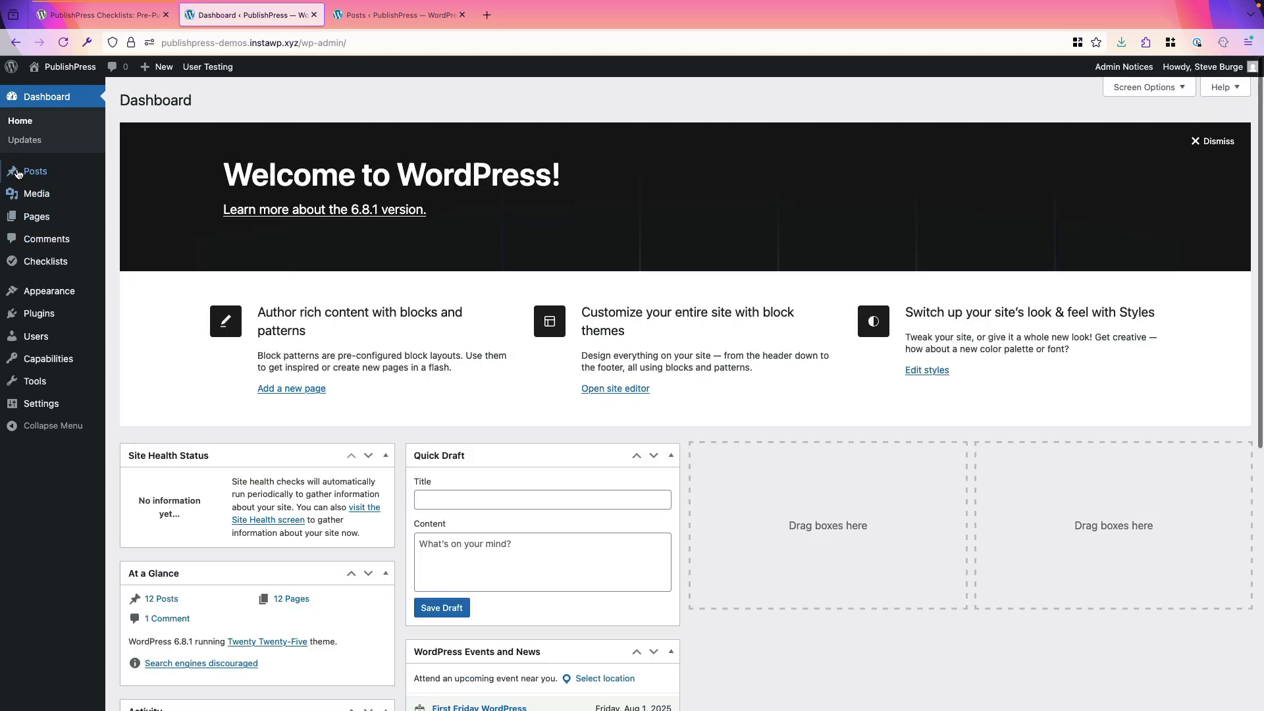
# Take over editing of the author's New Post draft and mark its required user approval as complete.
pyautogui.click(20, 172)
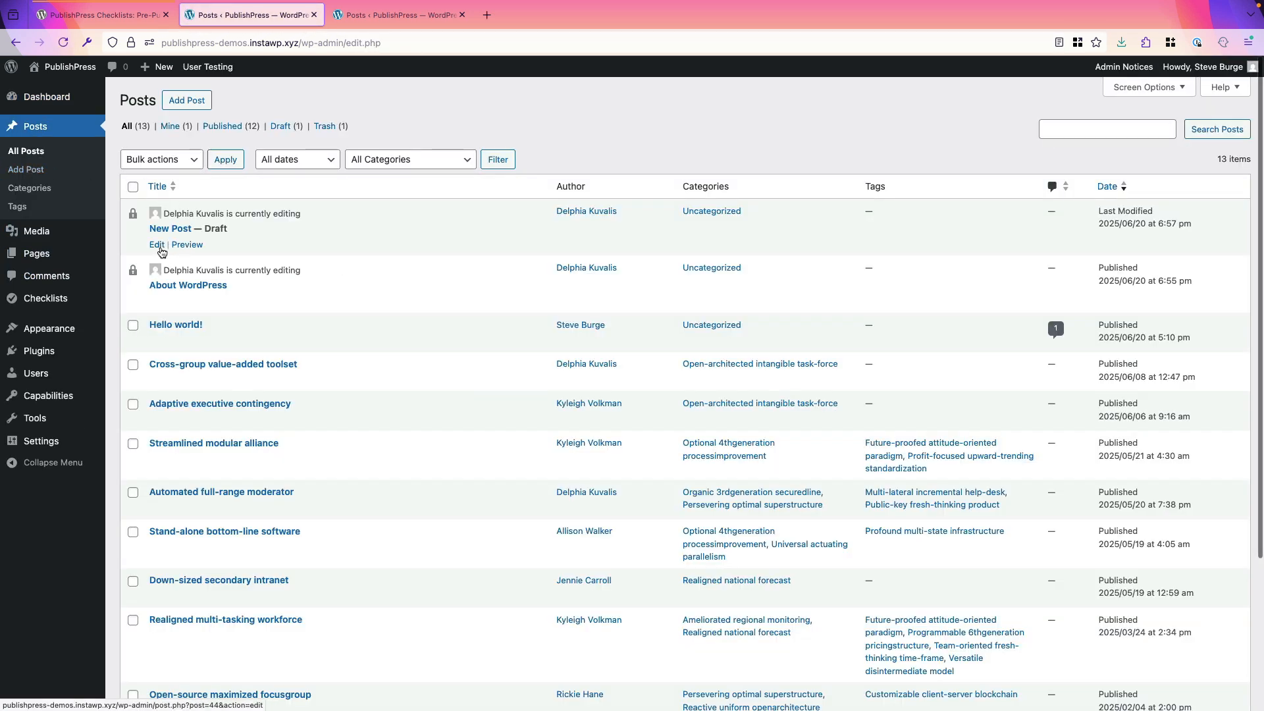
pyautogui.click(158, 246)
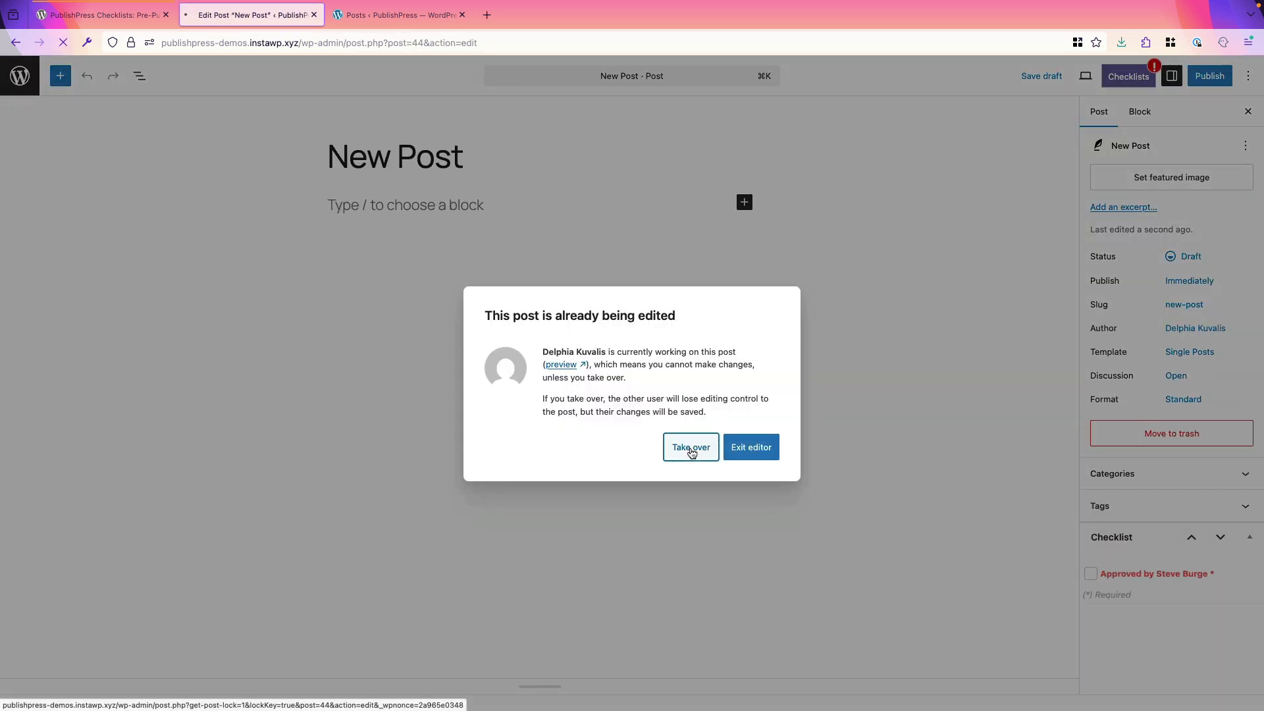
pyautogui.click(691, 448)
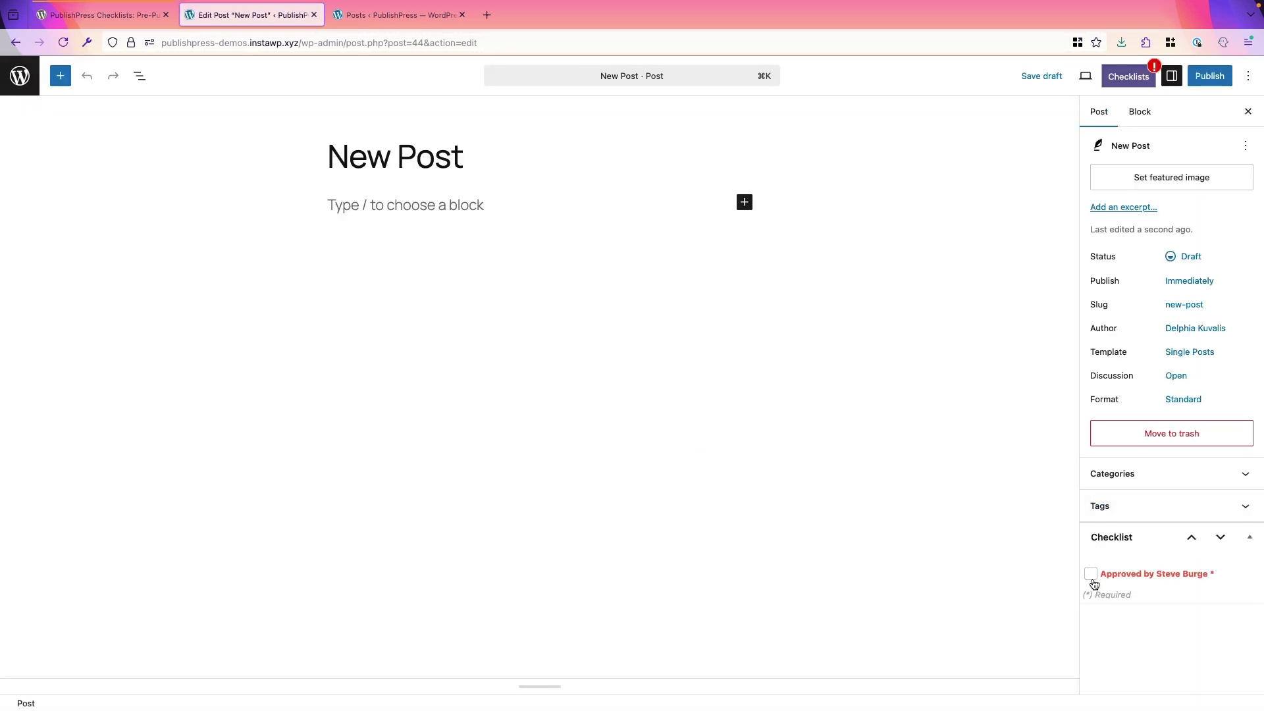
pyautogui.click(1092, 575)
pyautogui.click(20, 79)
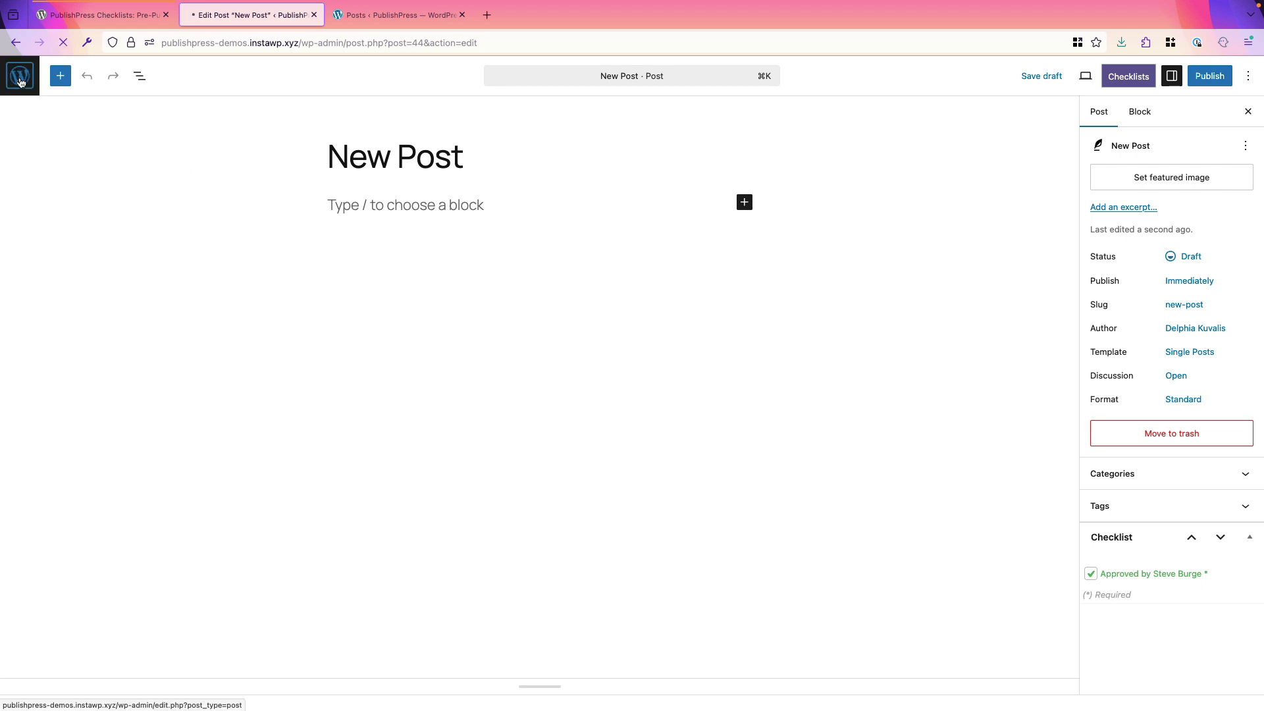
# Review the Images, Featured Image and Links checklist tasks for posts, ending on the PublishPress Checklists page at wordpress.org.
pyautogui.moveTo(64, 308)
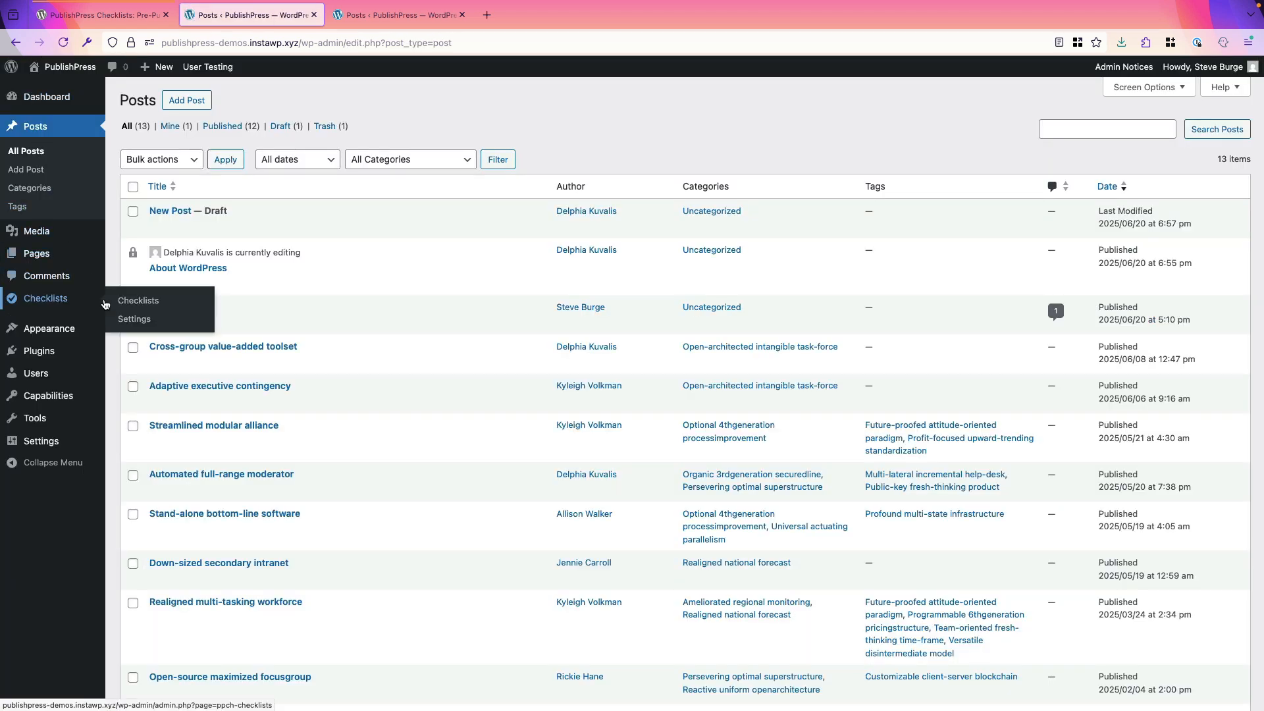
pyautogui.click(131, 301)
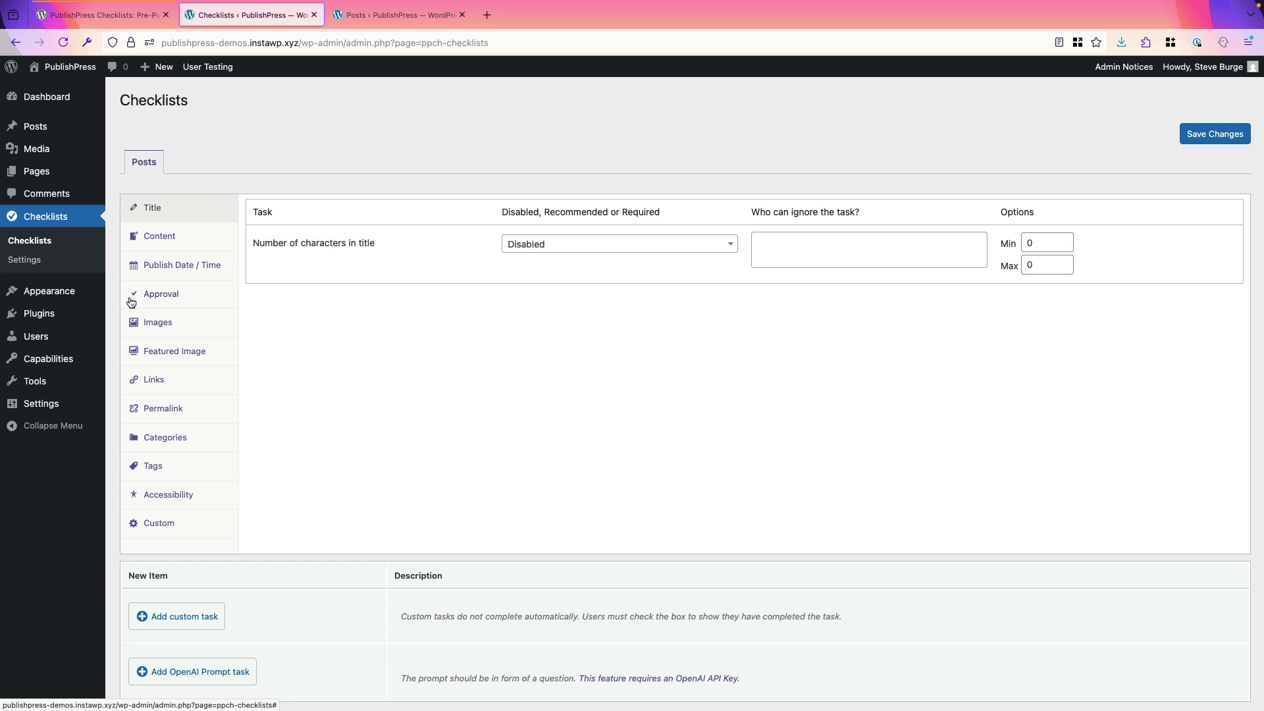
pyautogui.click(167, 328)
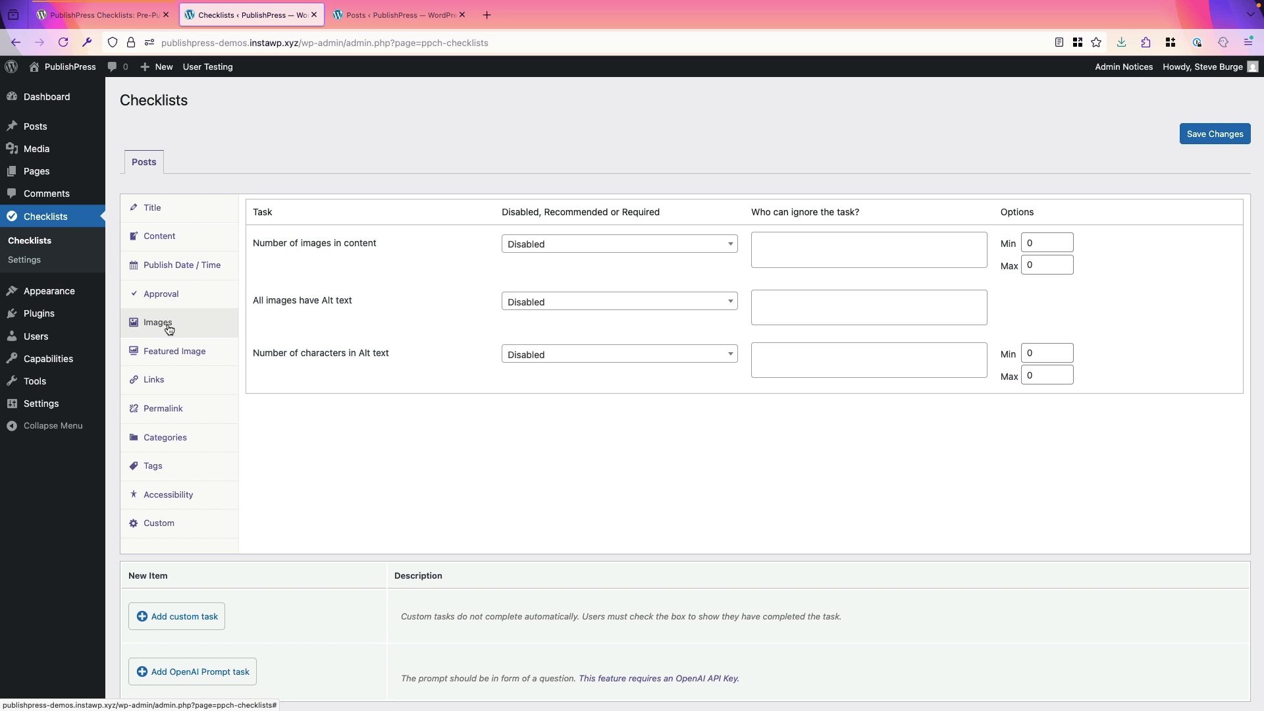
pyautogui.click(167, 353)
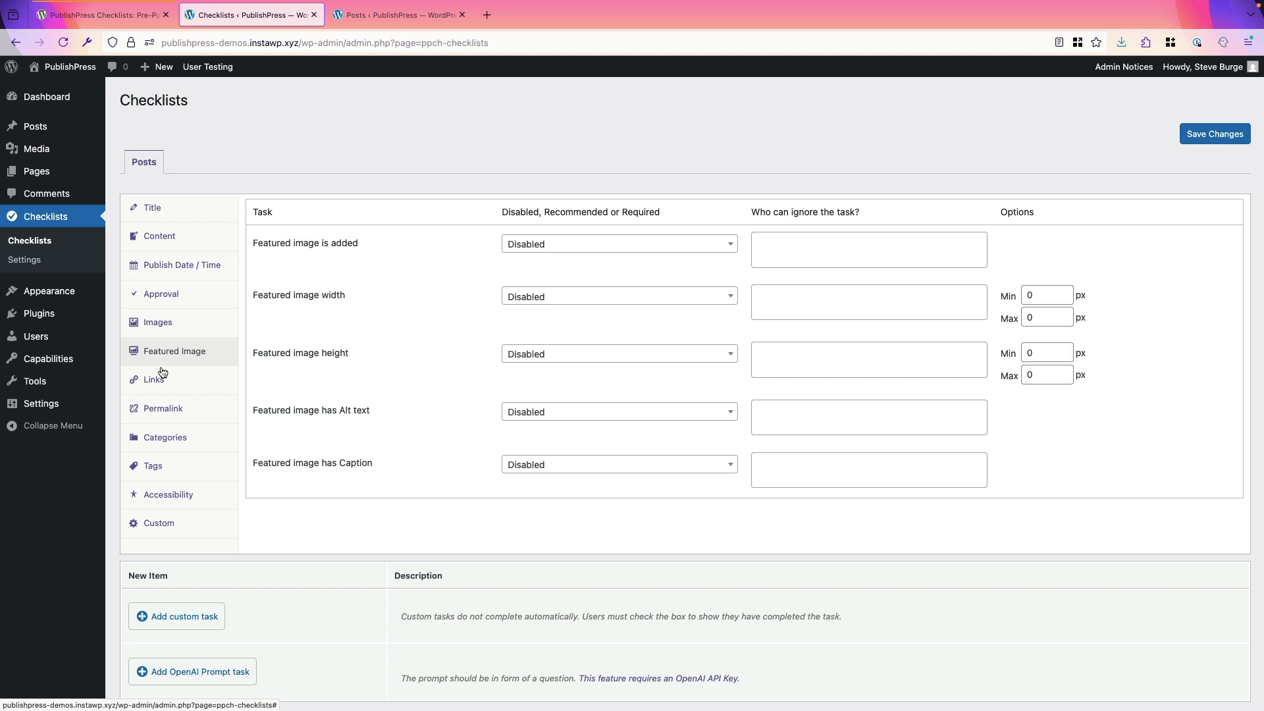
pyautogui.click(164, 379)
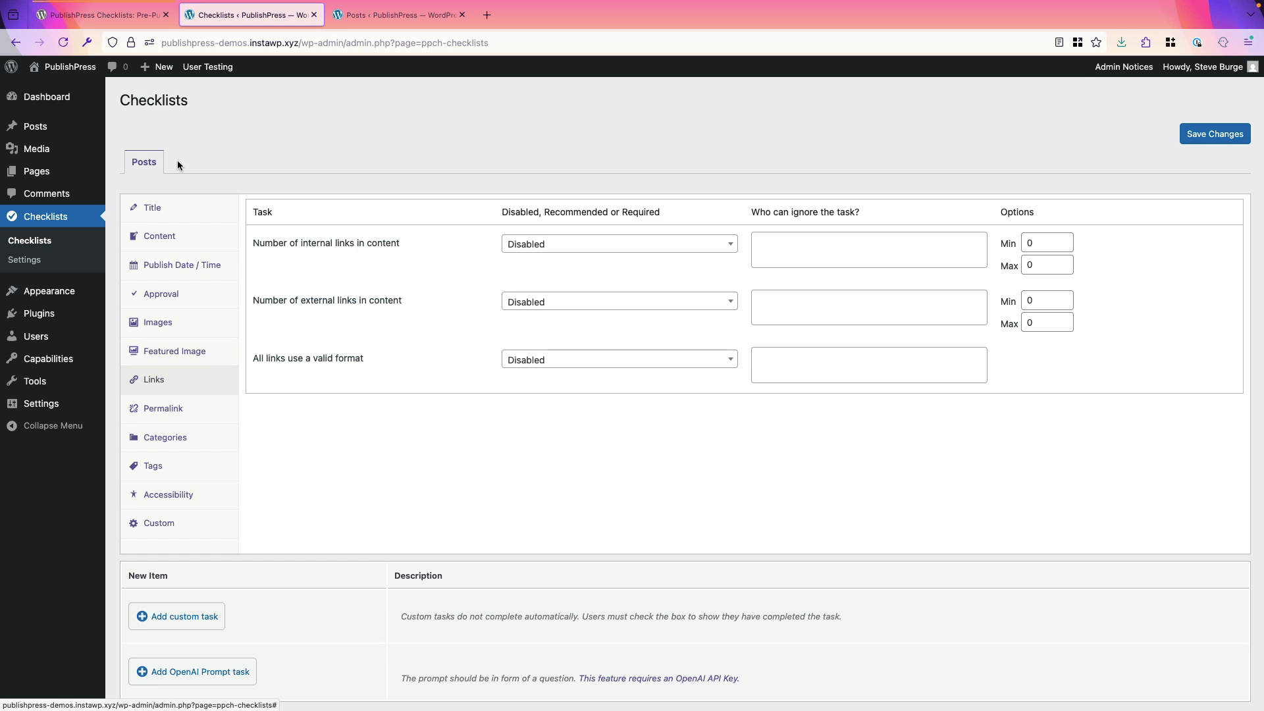
pyautogui.click(96, 20)
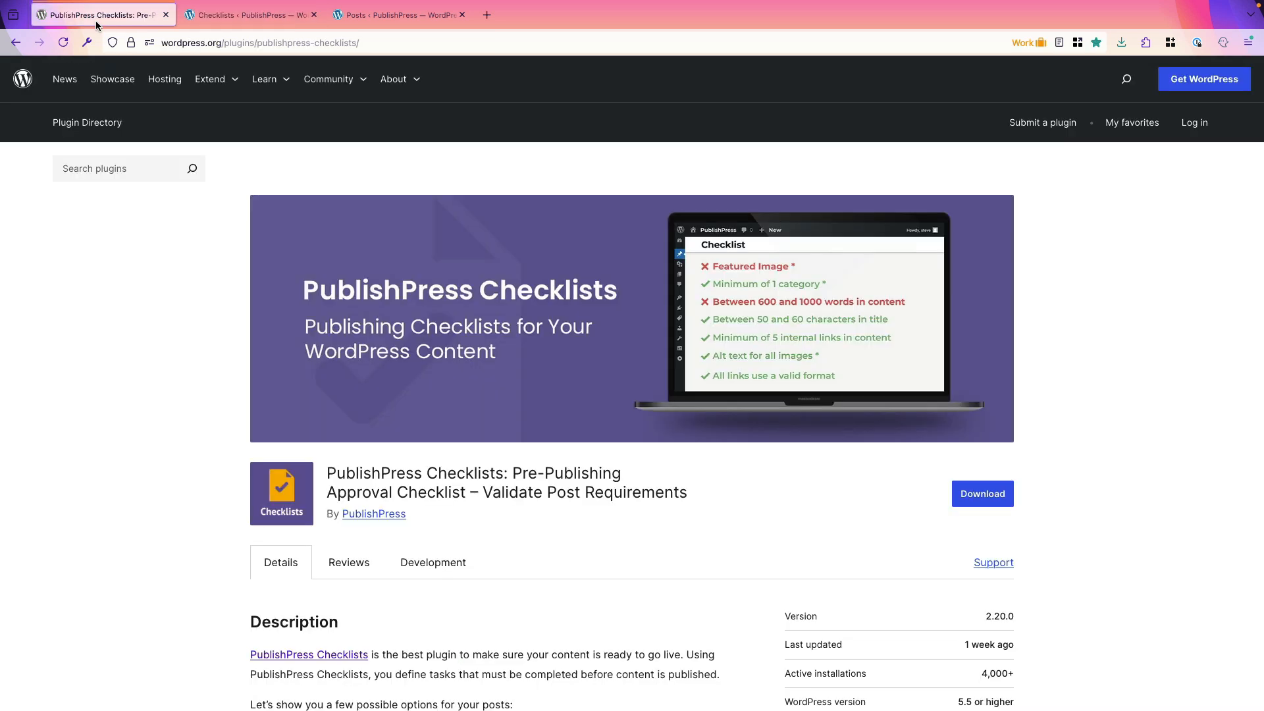